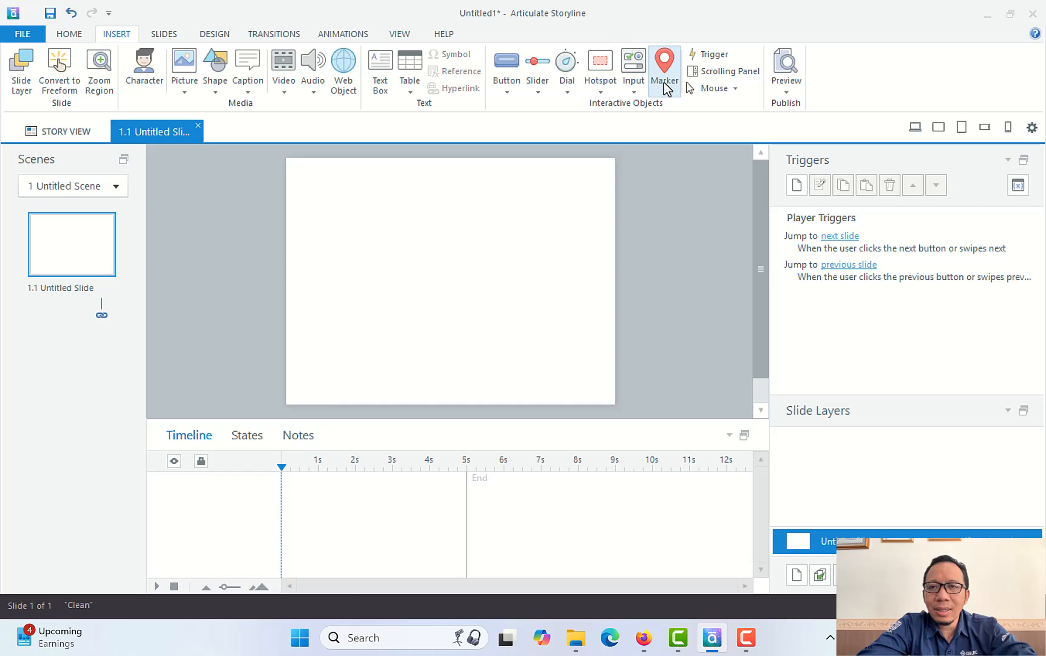
# Insert the character Bob with the Happy expression and Hands on hips pose, and move it to the slide's lower-left area.
pyautogui.click(666, 89)
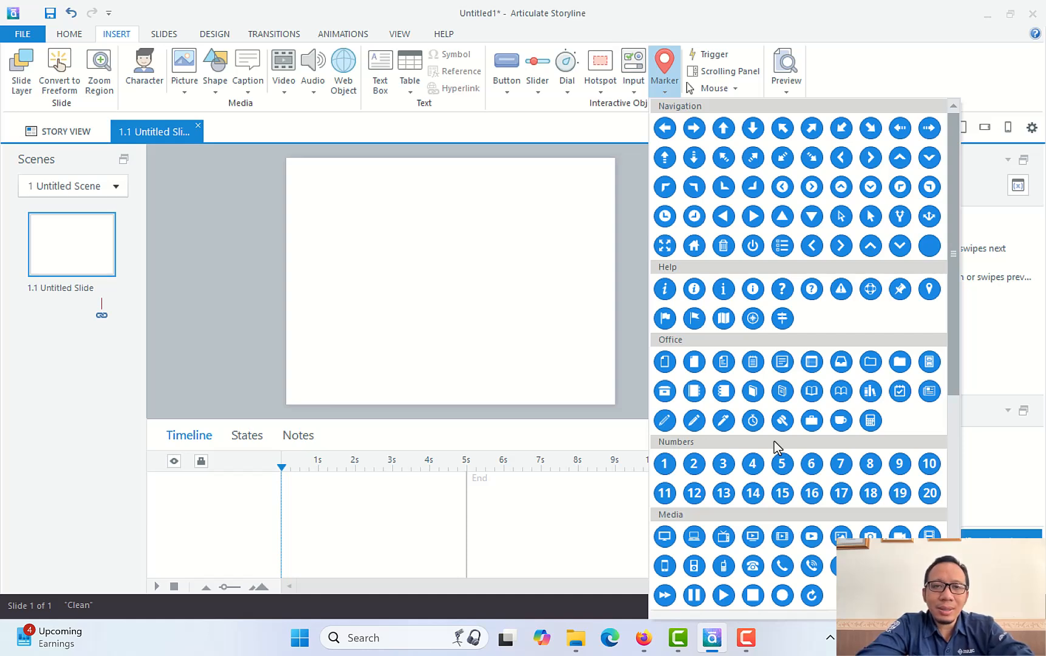
pyautogui.click(149, 71)
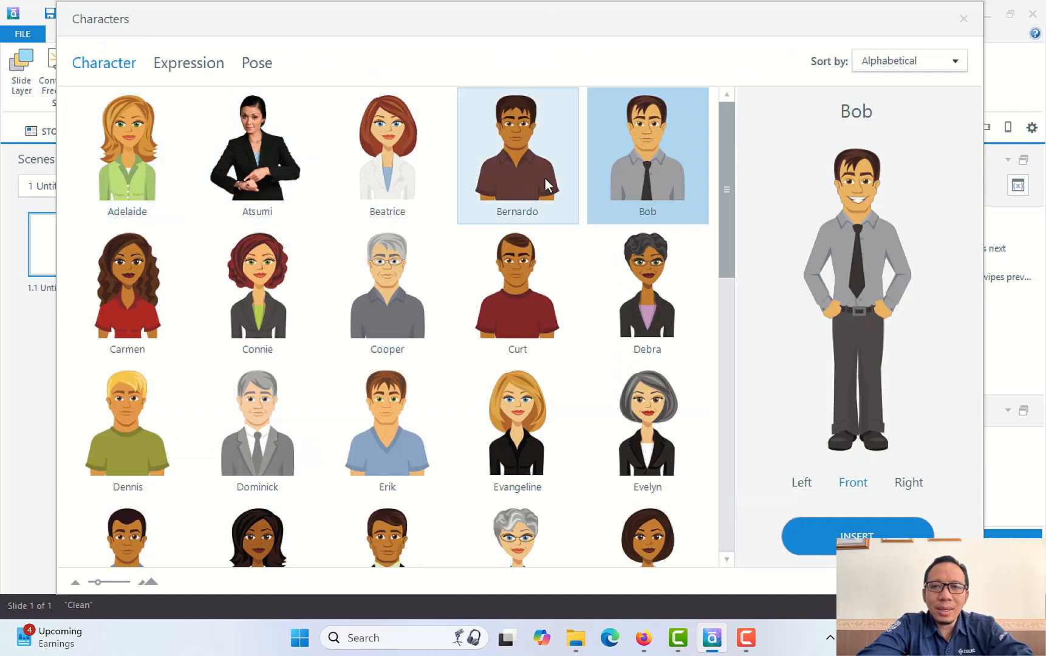
pyautogui.doubleClick(657, 179)
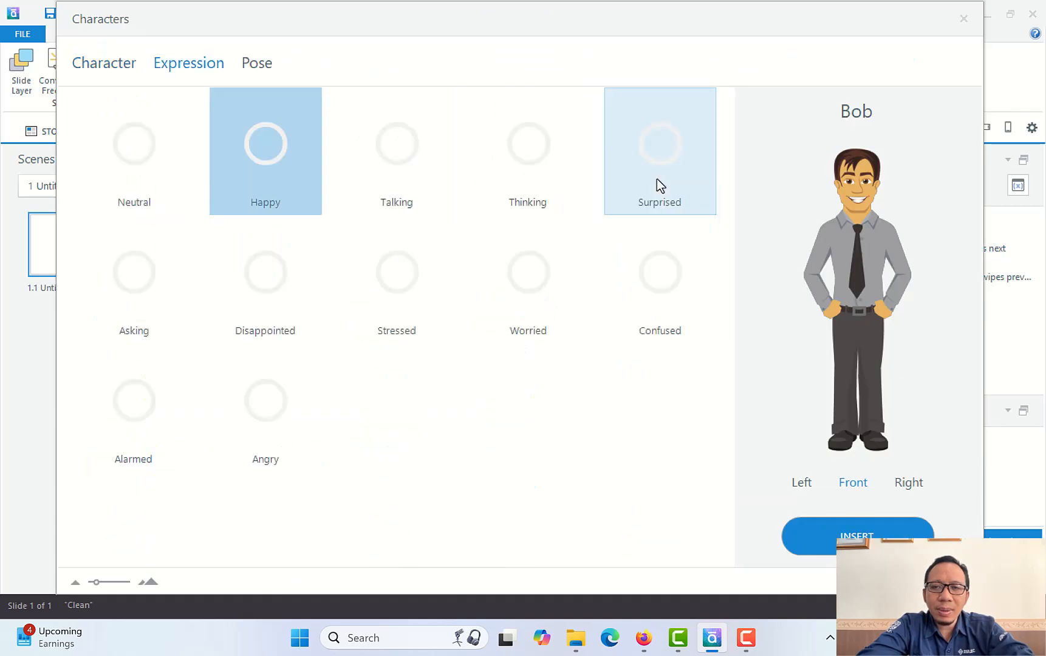
pyautogui.doubleClick(277, 162)
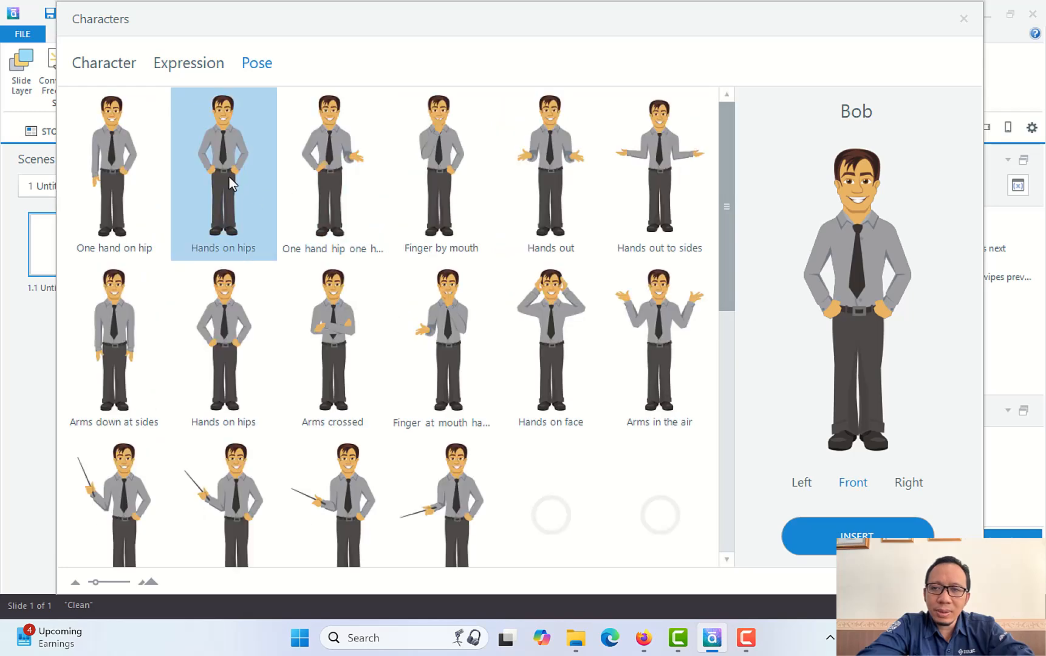
pyautogui.doubleClick(228, 175)
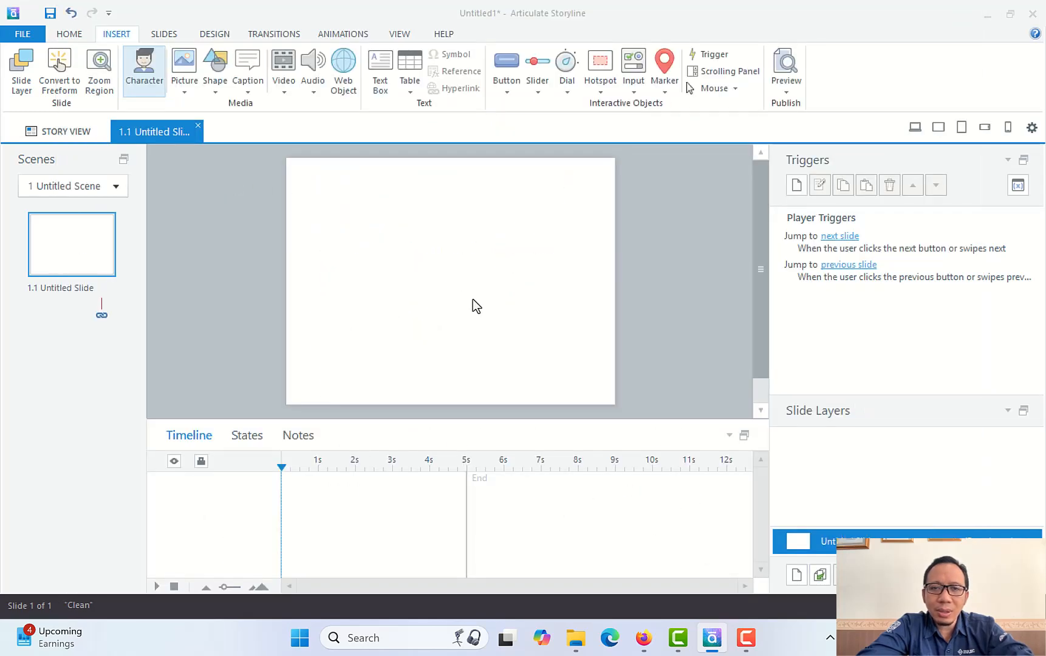
pyautogui.click(473, 272)
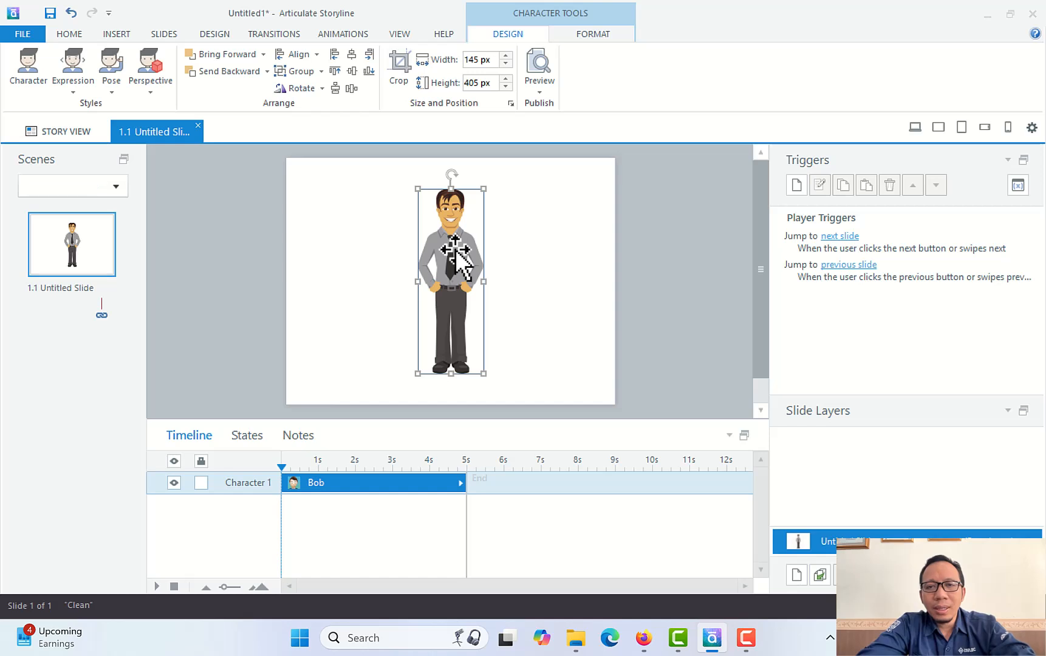
pyautogui.moveTo(467, 265); pyautogui.dragTo(362, 304)
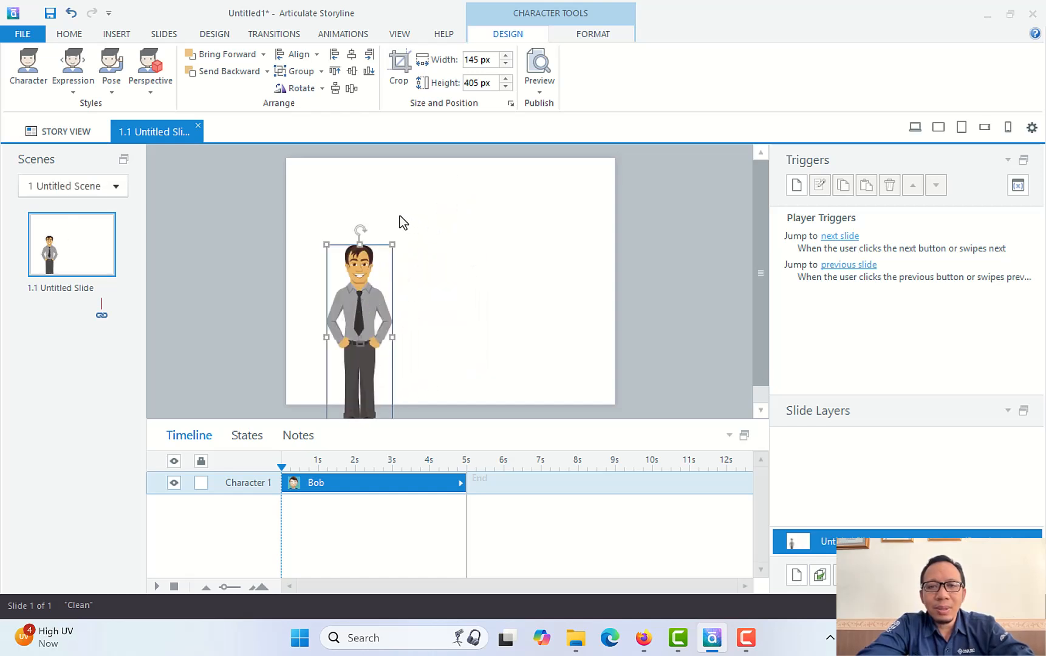
pyautogui.click(380, 216)
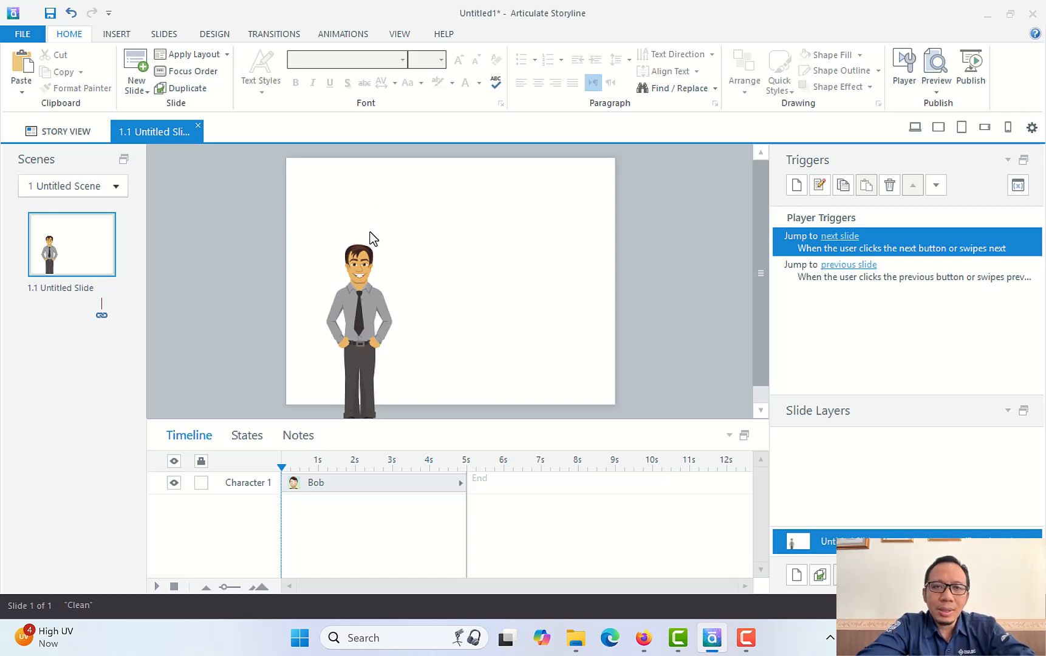
# Insert an information "i" marker just above the character's head and place its label box to the marker's right.
pyautogui.click(110, 35)
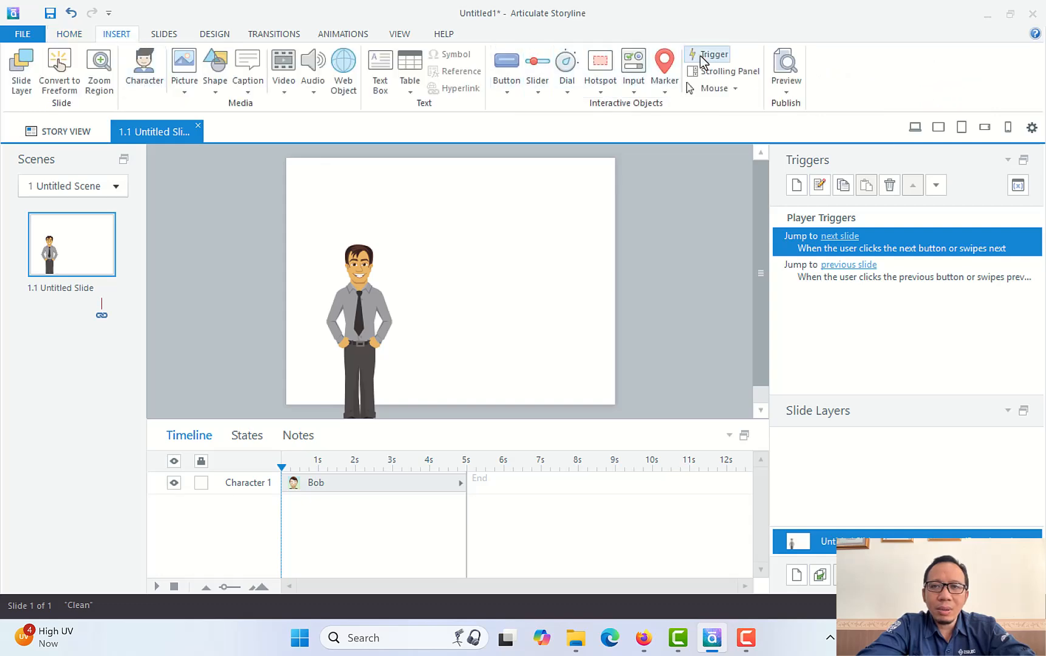
pyautogui.click(666, 69)
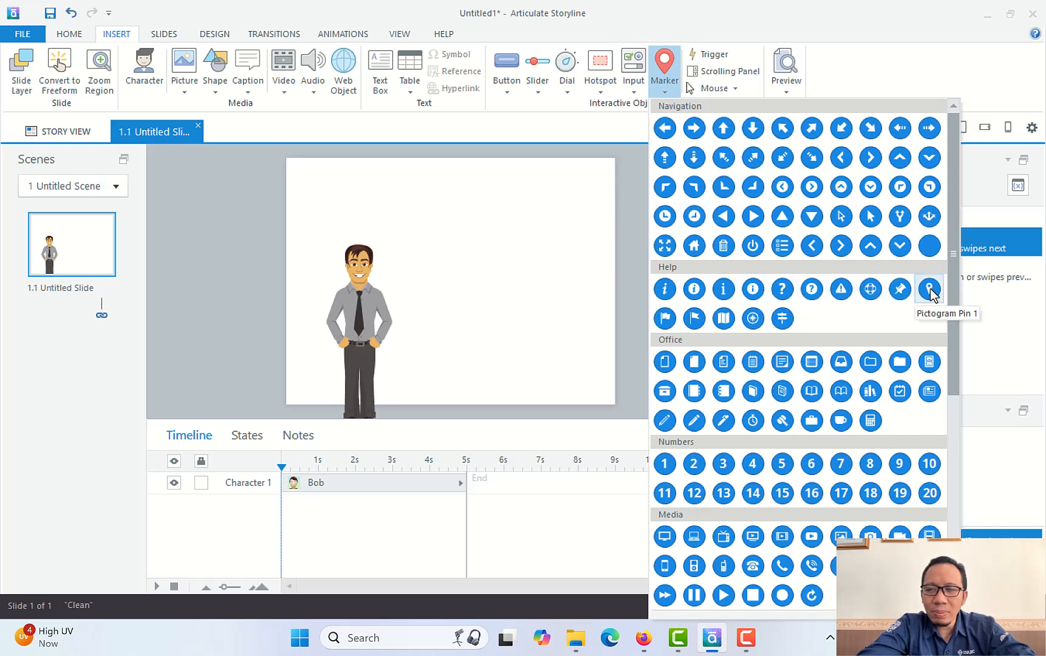
pyautogui.click(721, 289)
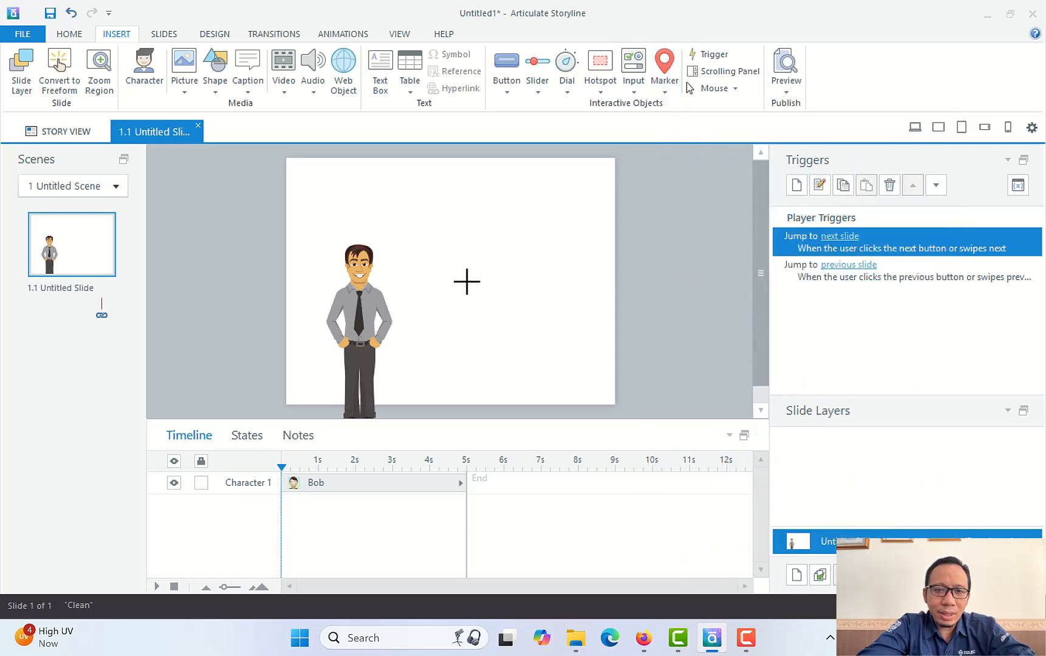
pyautogui.click(356, 234)
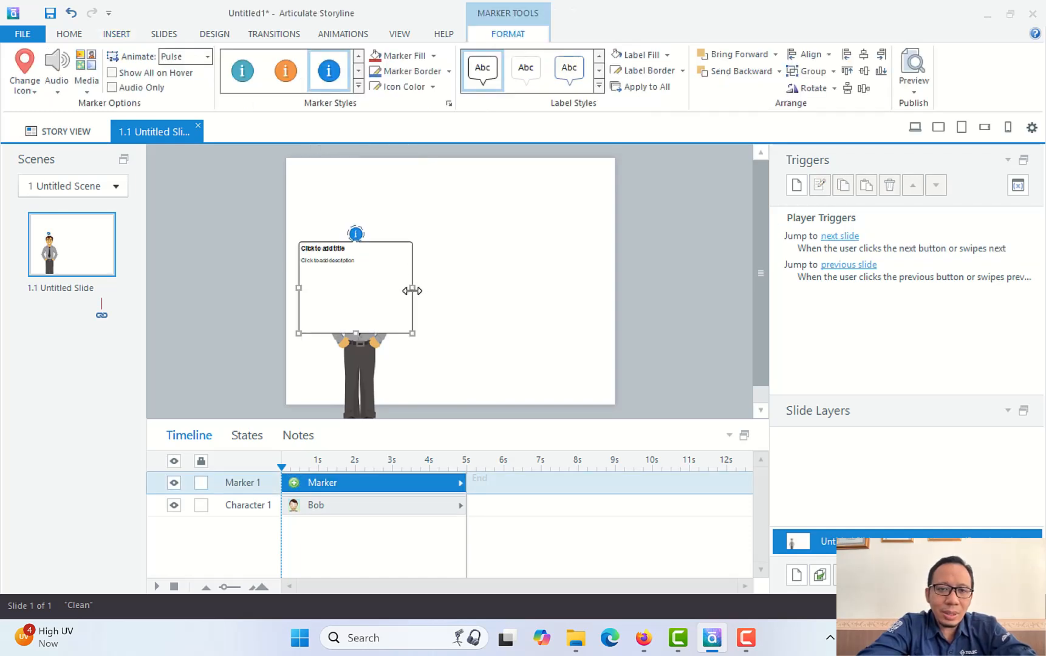
pyautogui.moveTo(415, 289)
pyautogui.mouseDown()
pyautogui.moveTo(408, 180)
pyautogui.moveTo(427, 225)
pyautogui.moveTo(410, 225)
pyautogui.moveTo(439, 233)
pyautogui.moveTo(467, 189)
pyautogui.mouseUp()
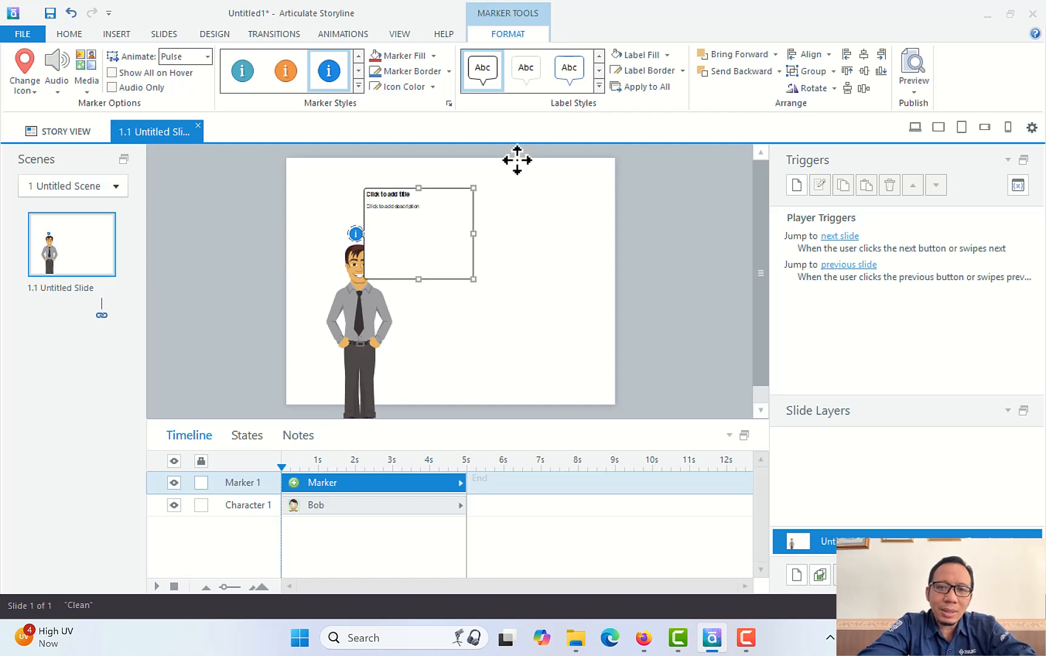
# Title the marker label "deskripsi anggota tubuh" and fill its description with the same phrase repeated over several lines.
pyautogui.click(398, 198)
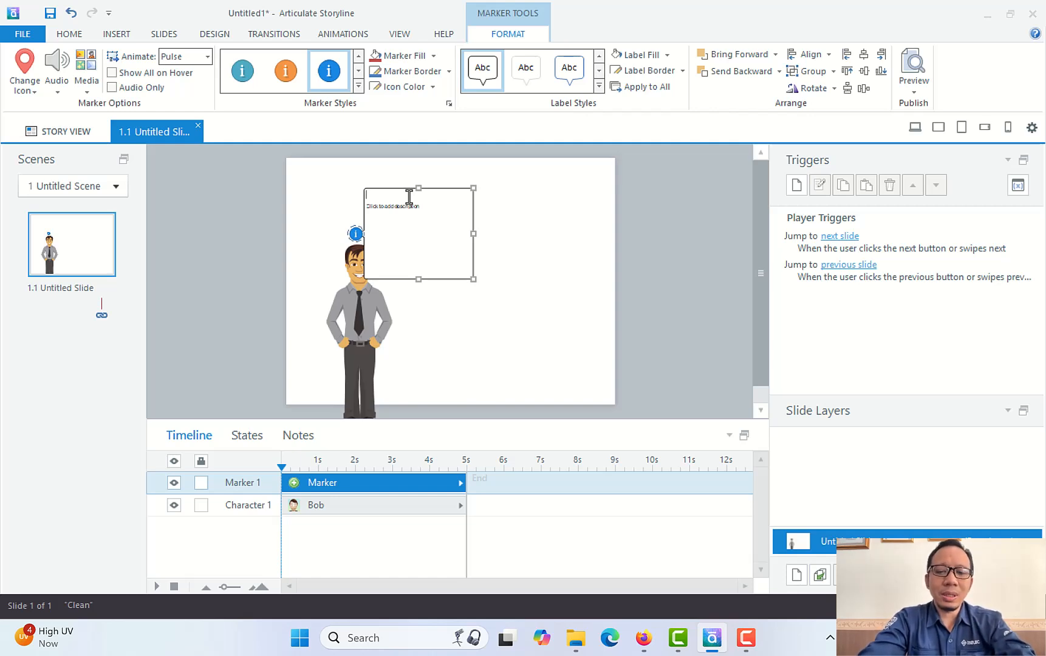
pyautogui.write('deskripsi anggota tubuh')
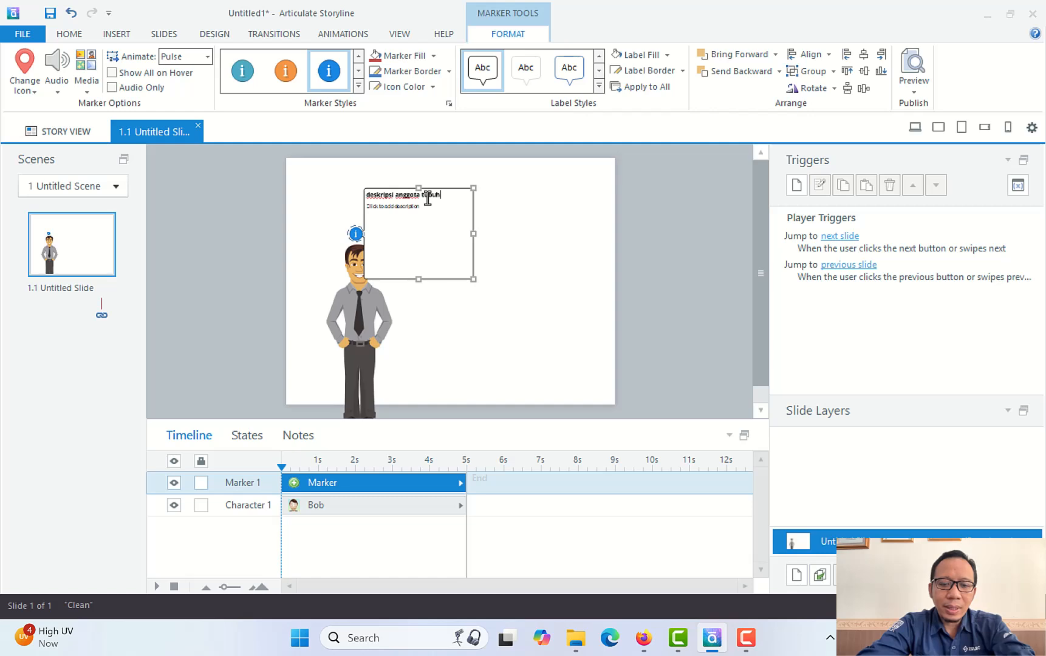
pyautogui.click(422, 217)
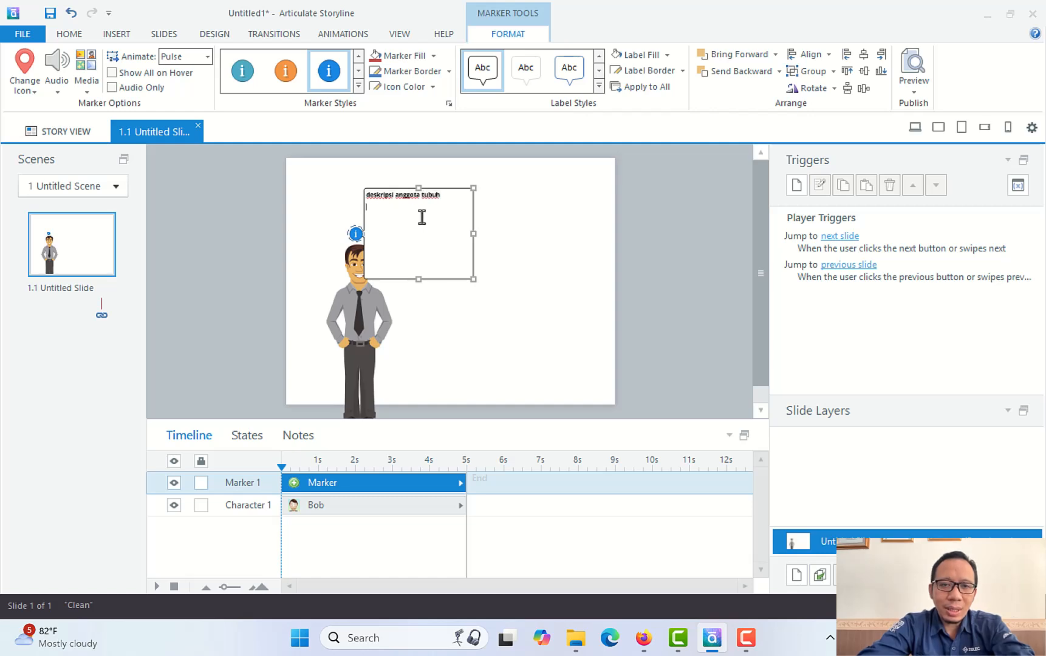
pyautogui.write('deskripsi anggota tubuh')
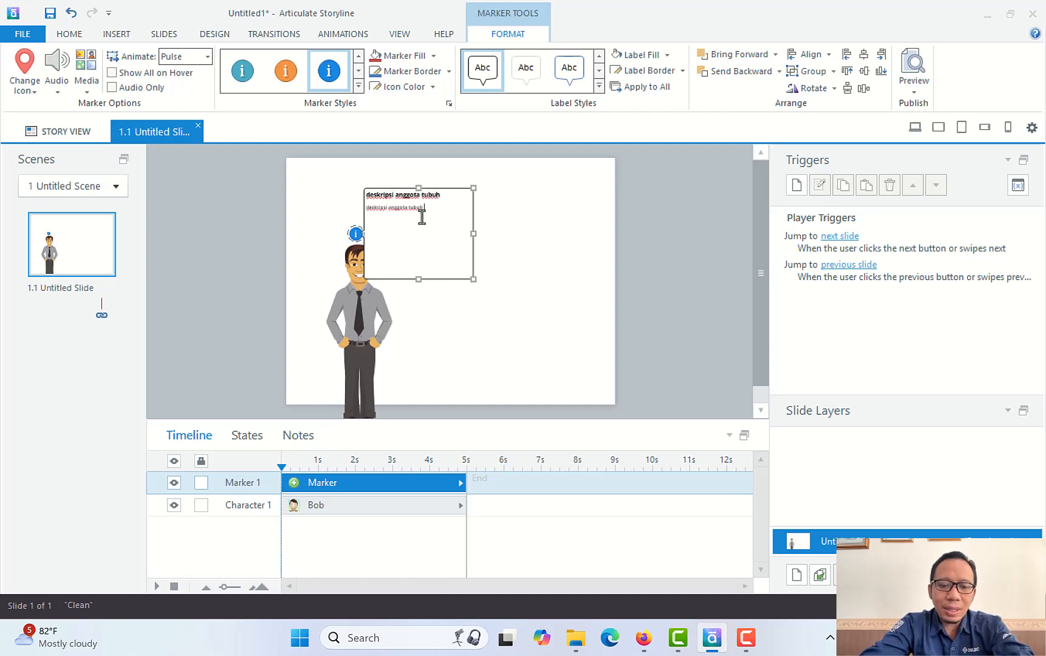
pyautogui.write('deskripsi anggota tubuh')
pyautogui.write('deskripsi anggota tubuh')
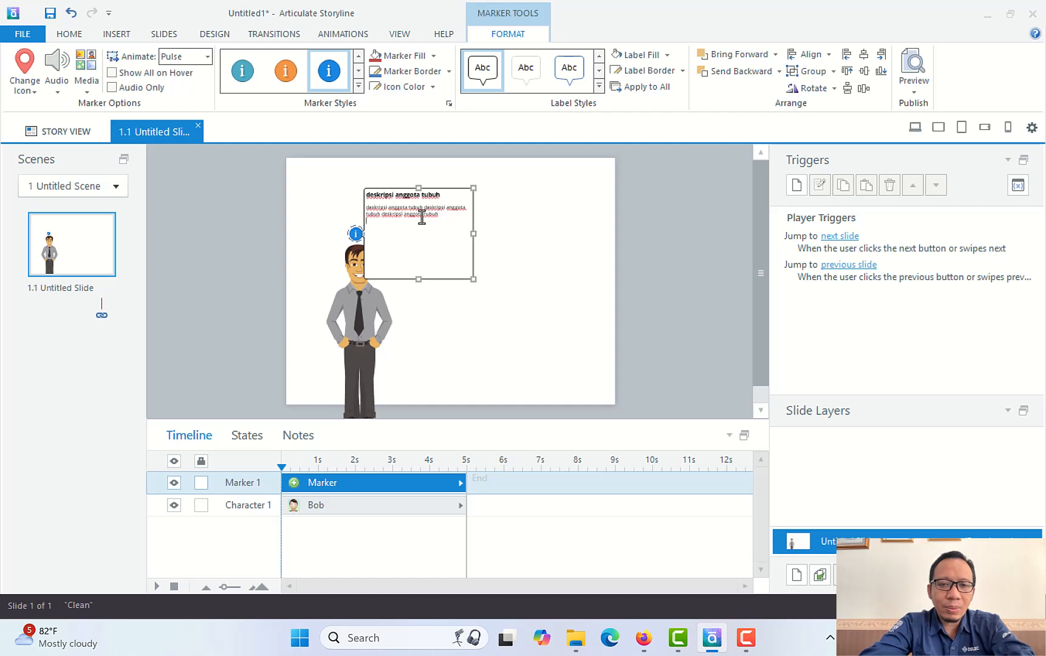
pyautogui.write('deskripsi anggota tubuh')
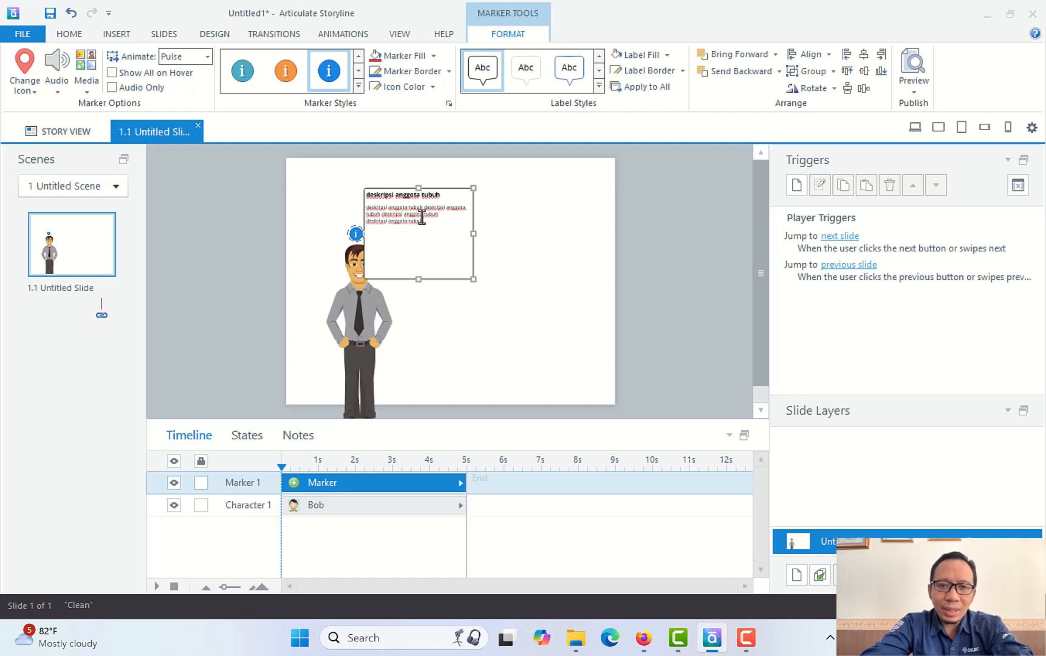
pyautogui.write('deskripsi anggota tubuh')
pyautogui.write('deskripsi anggota tubuh')
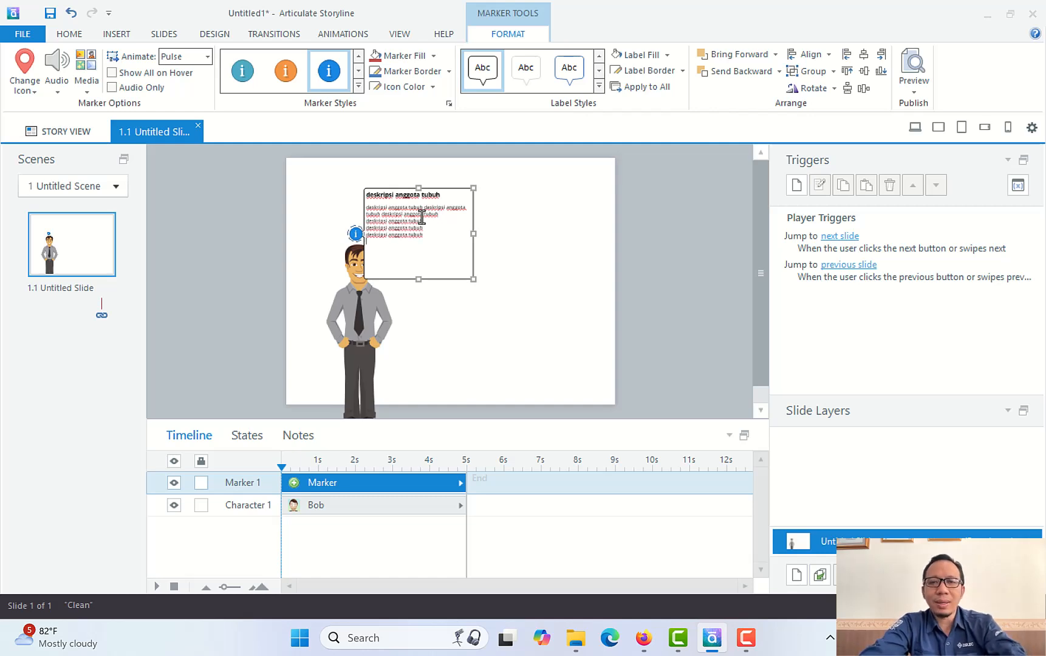
pyautogui.click(510, 225)
# Shorten the marker's label box to a few text lines, and enlarge it again to slightly taller than its original height.
pyautogui.click(354, 235)
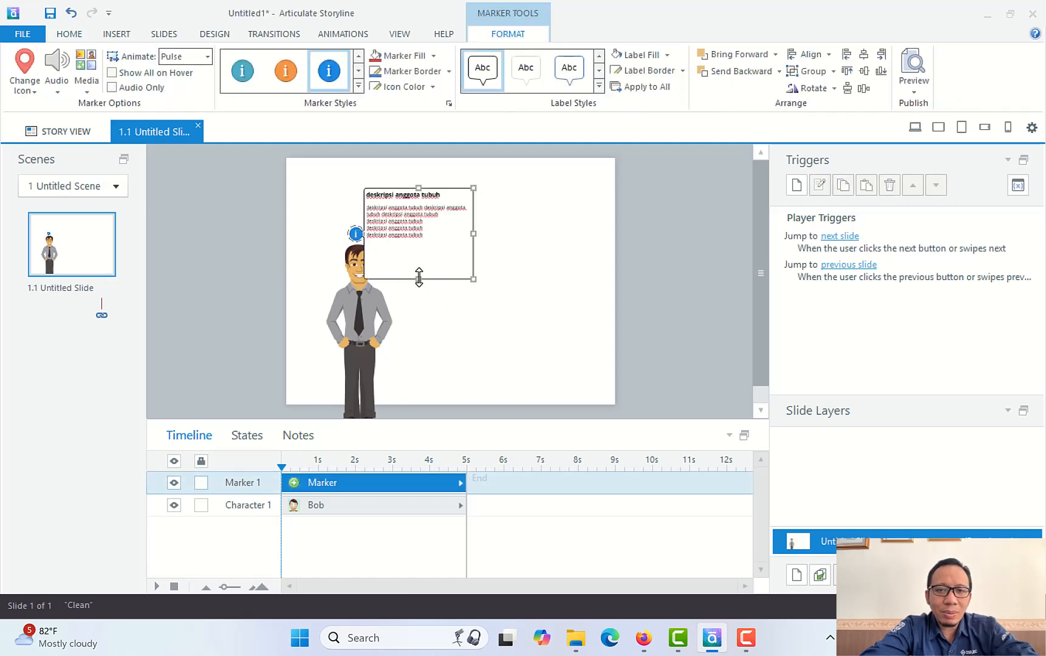
pyautogui.moveTo(418, 277); pyautogui.dragTo(420, 254)
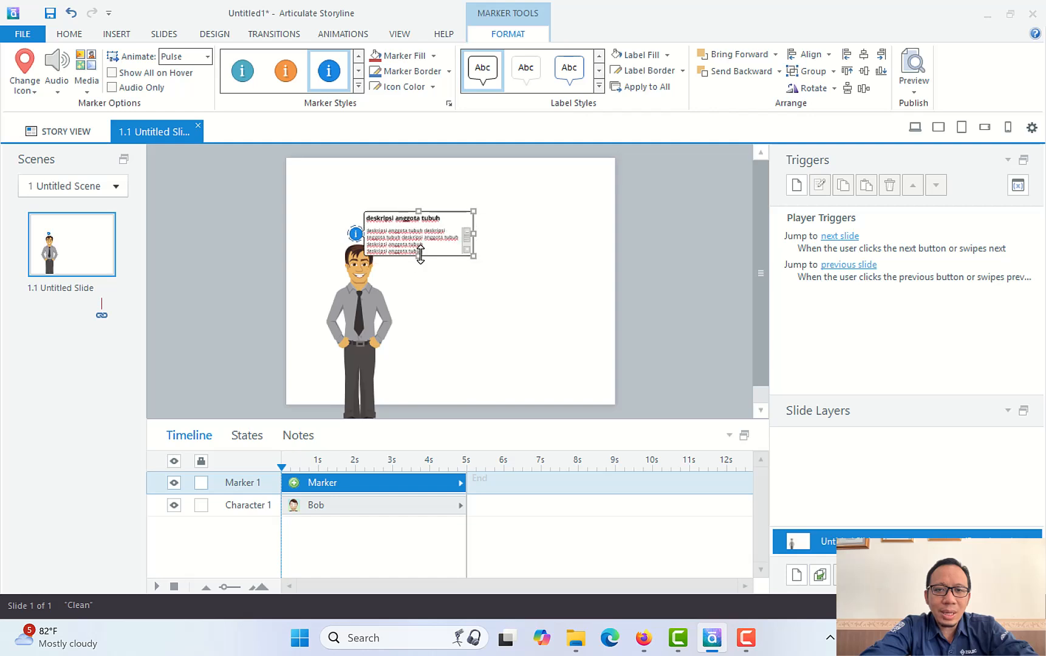
pyautogui.click(473, 266)
pyautogui.click(355, 234)
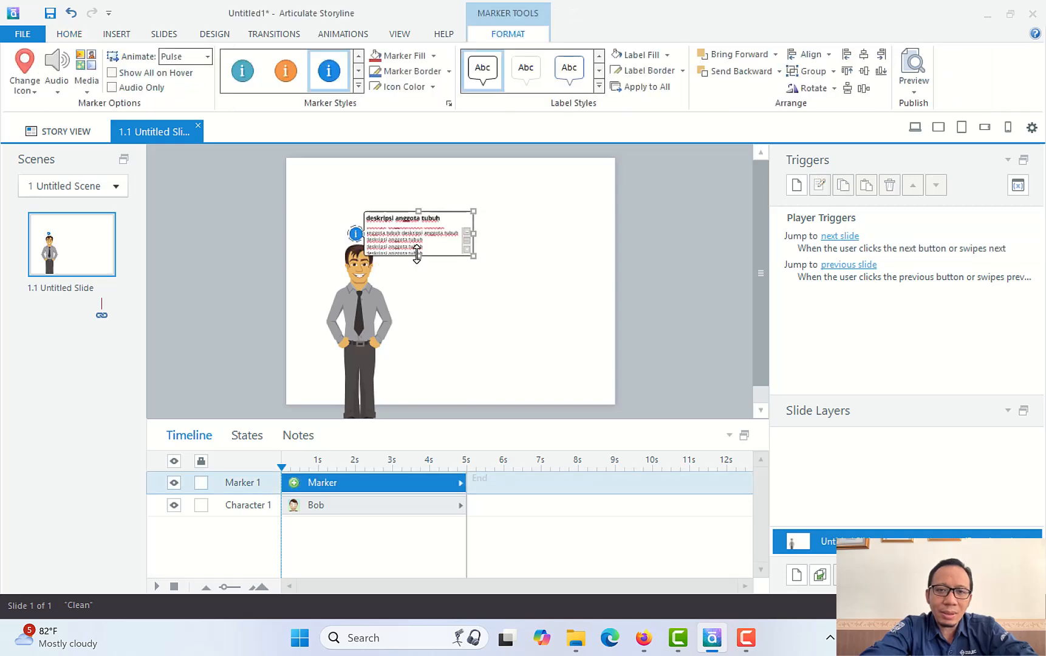
pyautogui.moveTo(416, 254); pyautogui.dragTo(419, 284)
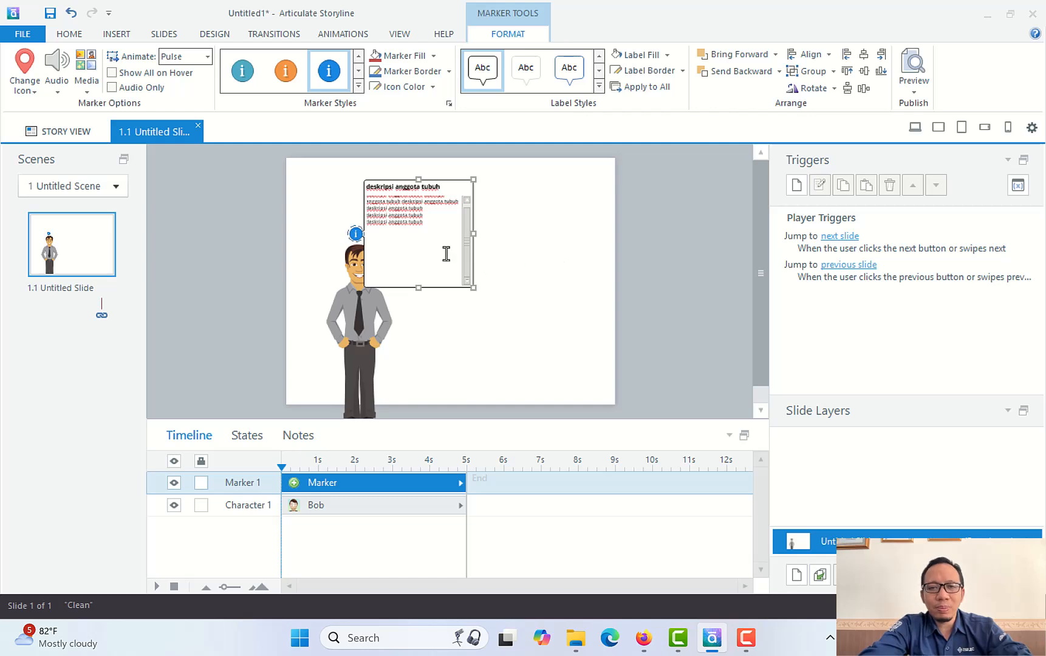
pyautogui.click(643, 277)
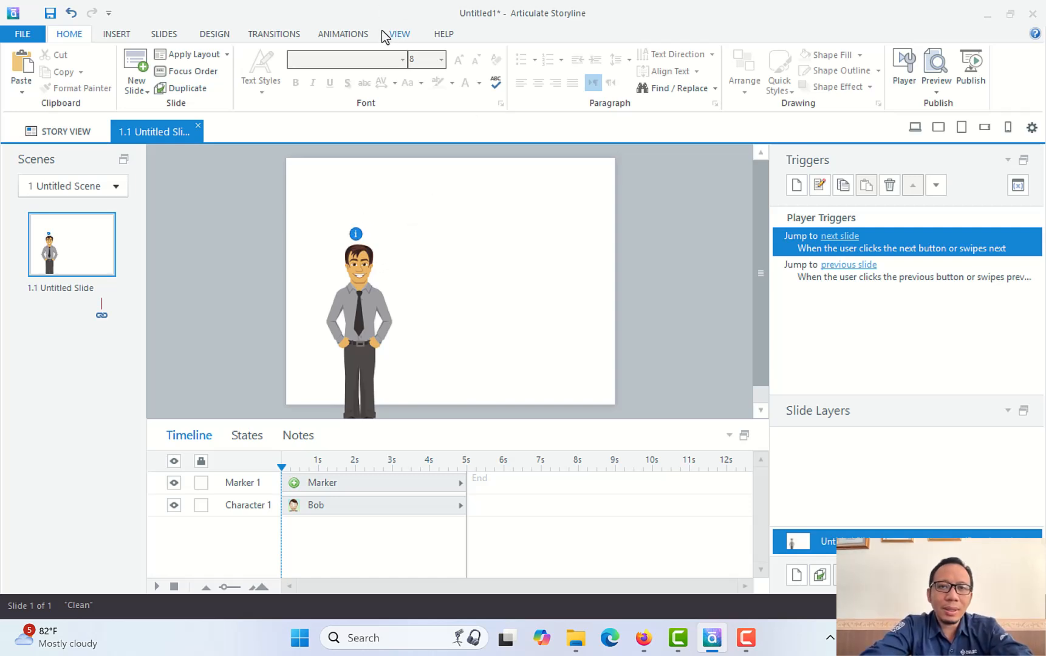
# Preview this slide, test showing and hiding the marker's title and description, and close the preview.
pyautogui.click(400, 36)
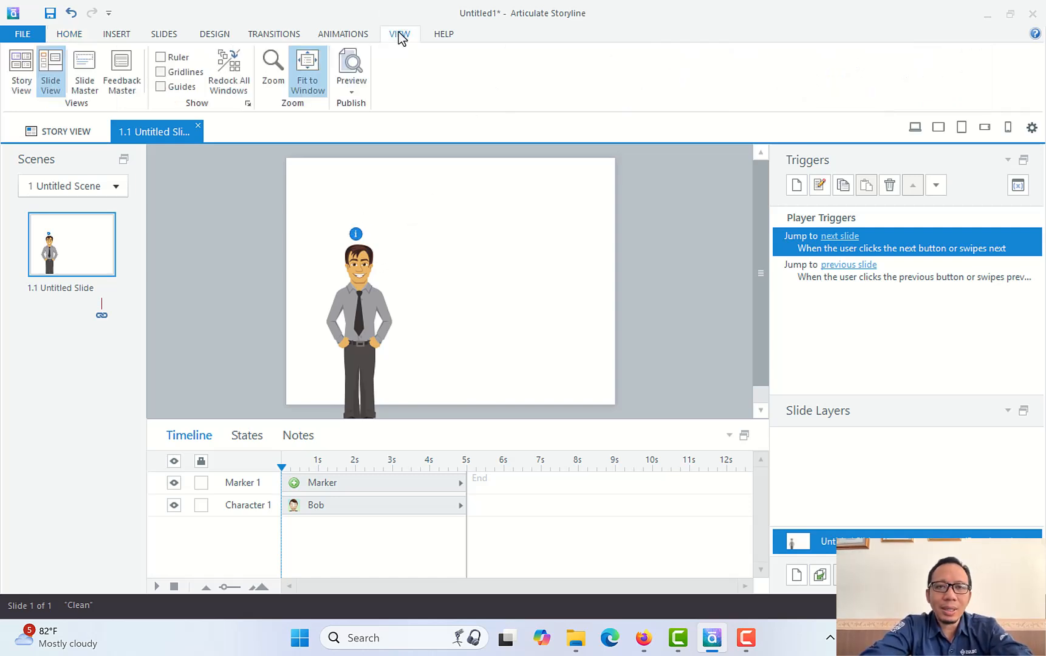
pyautogui.click(359, 87)
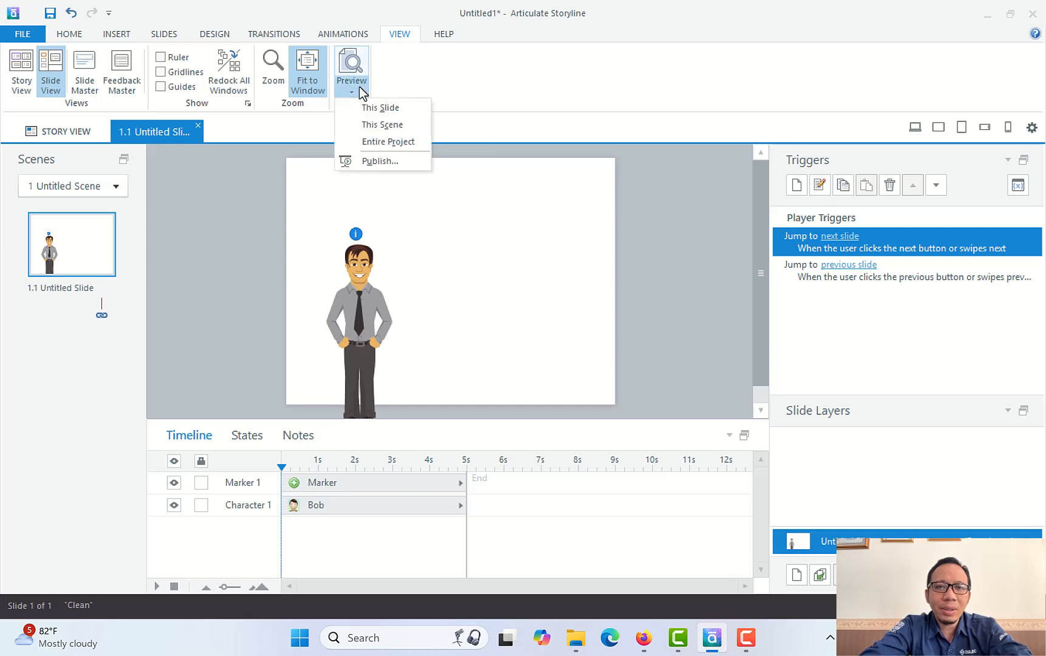
pyautogui.click(379, 113)
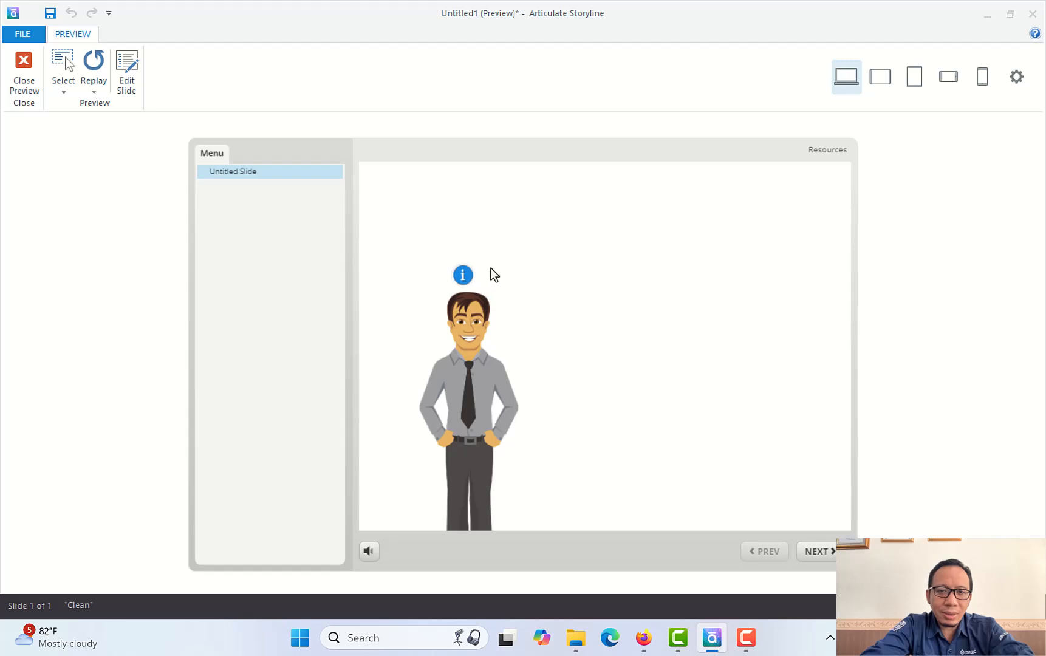
pyautogui.moveTo(464, 276)
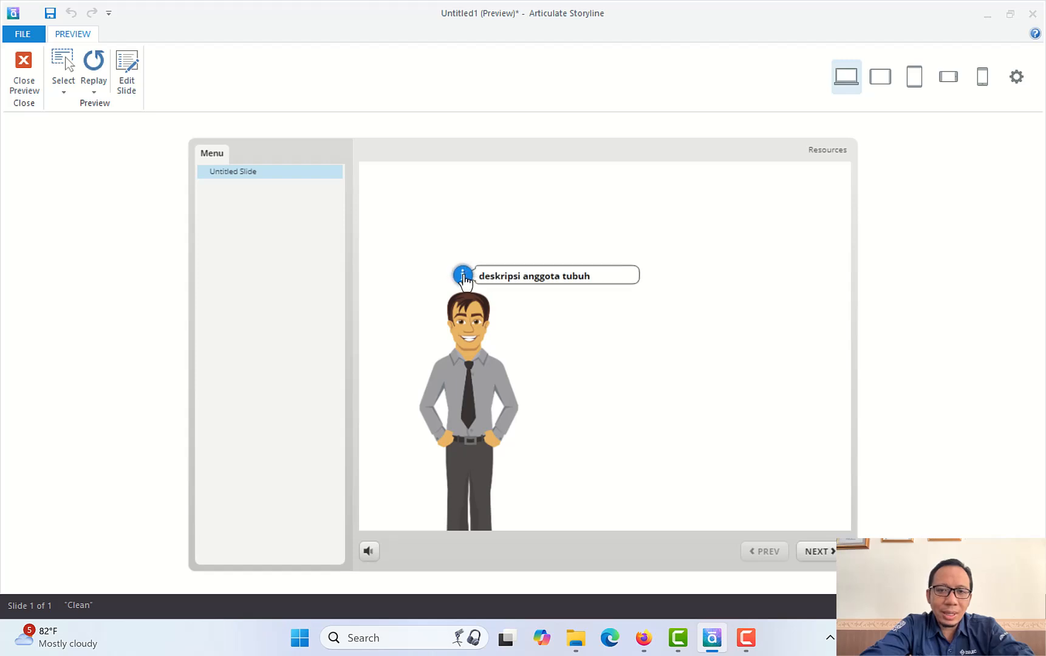
pyautogui.click(464, 276)
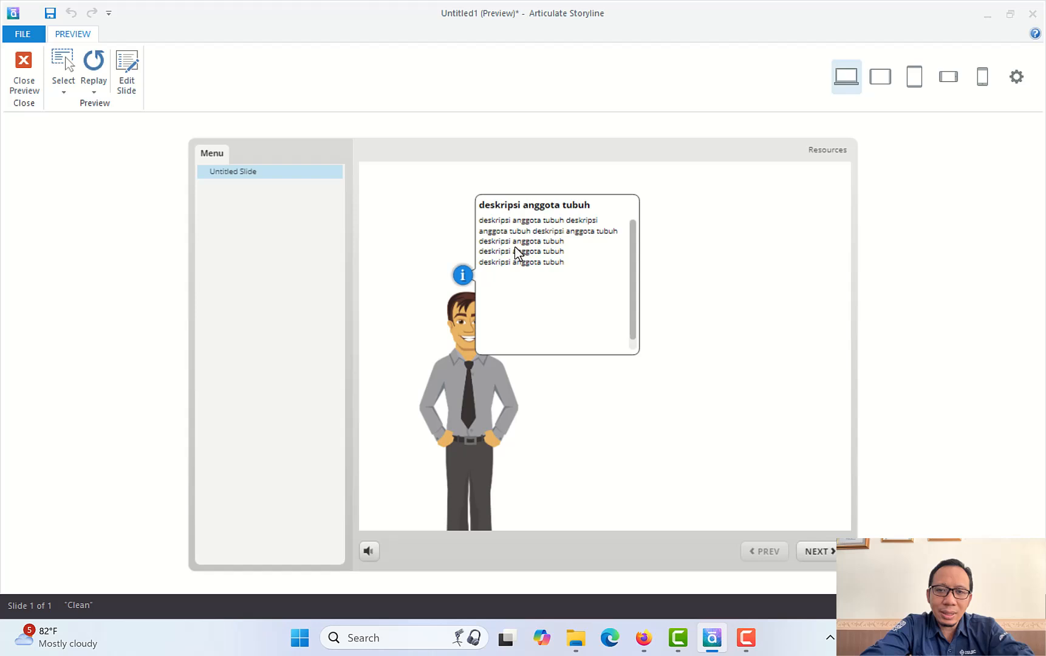
pyautogui.click(463, 276)
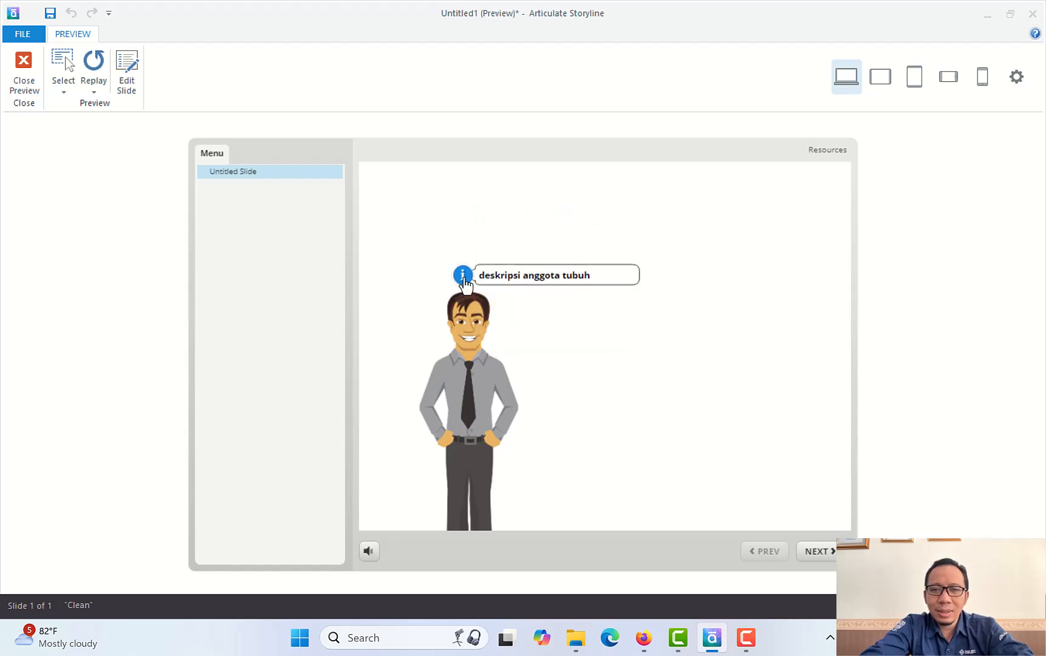
pyautogui.click(464, 276)
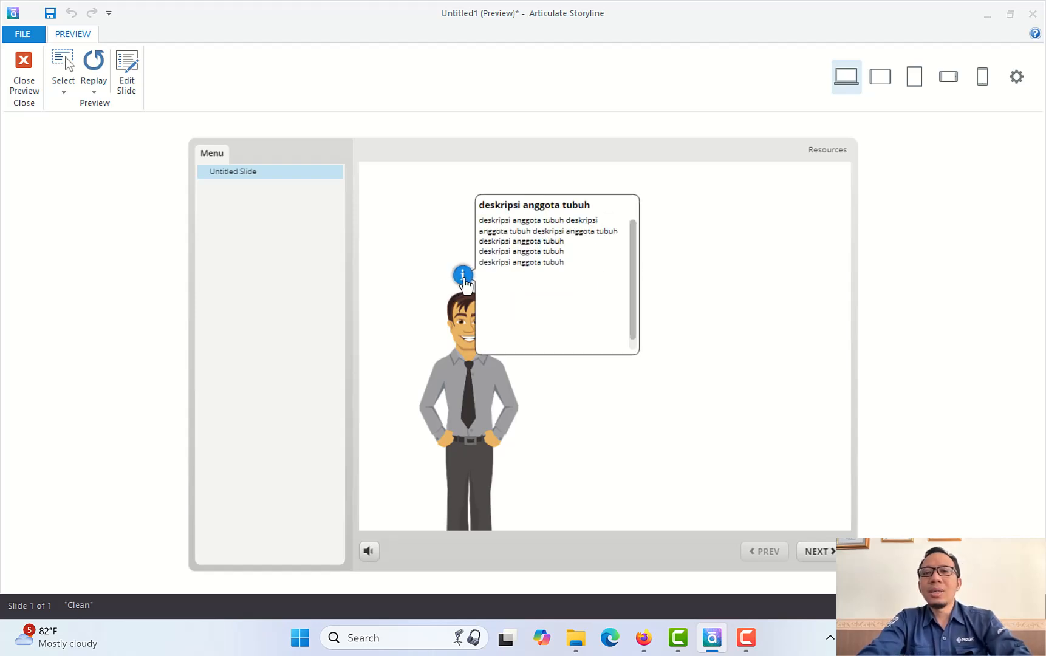
pyautogui.click(463, 276)
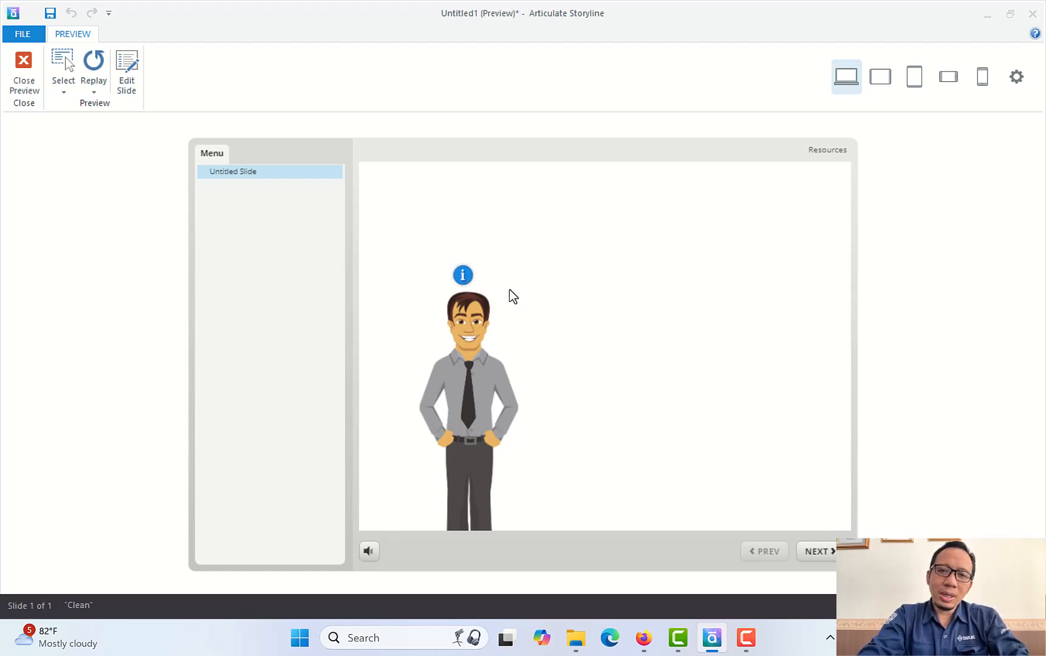
pyautogui.click(464, 274)
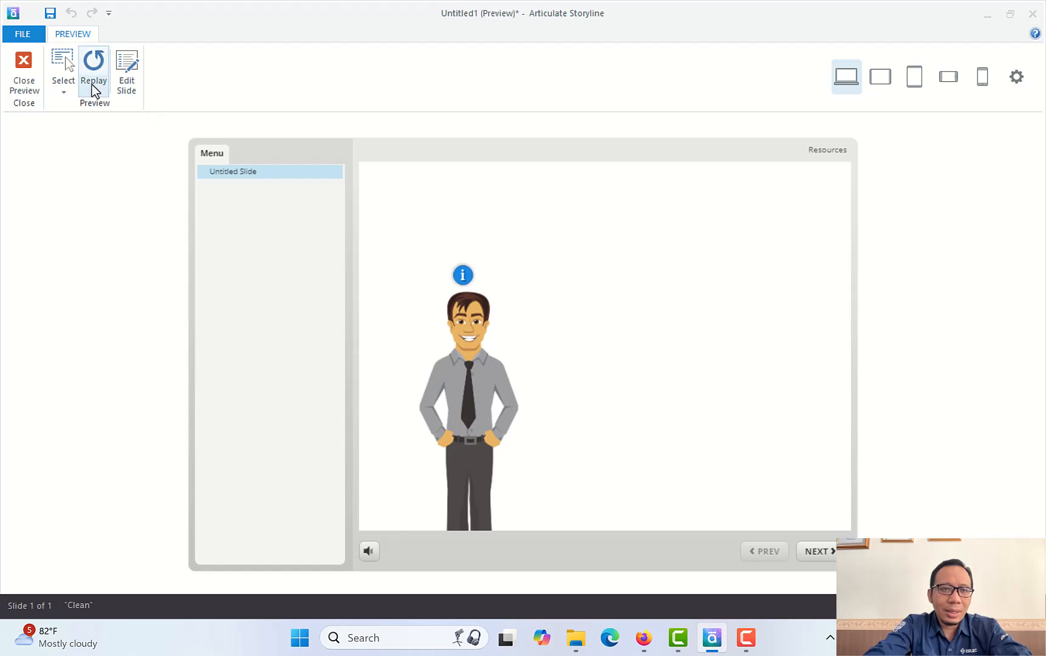
pyautogui.click(20, 81)
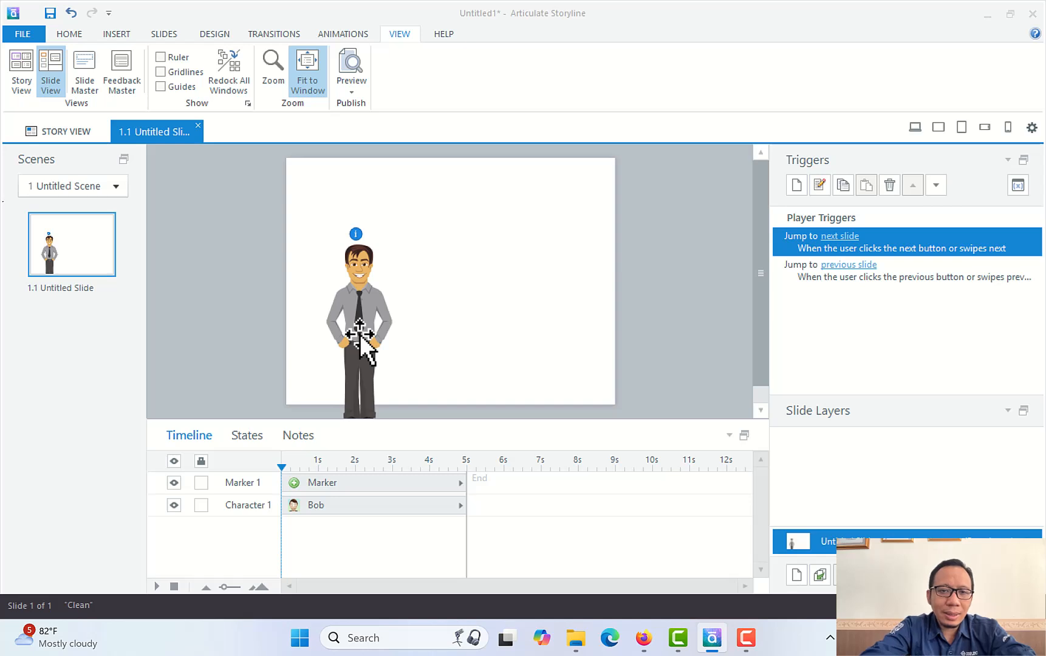
# Insert the character Bernardo with the Happy expression and Hands on hips pose, and place him beside Bob near the slide's lower edge.
pyautogui.click(112, 34)
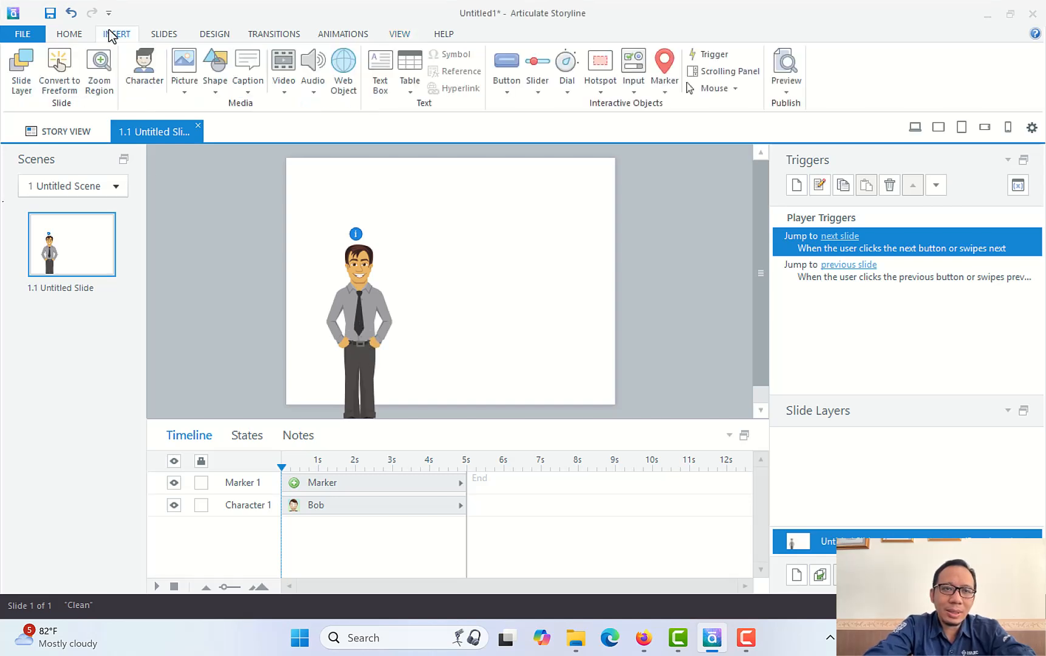
pyautogui.click(161, 66)
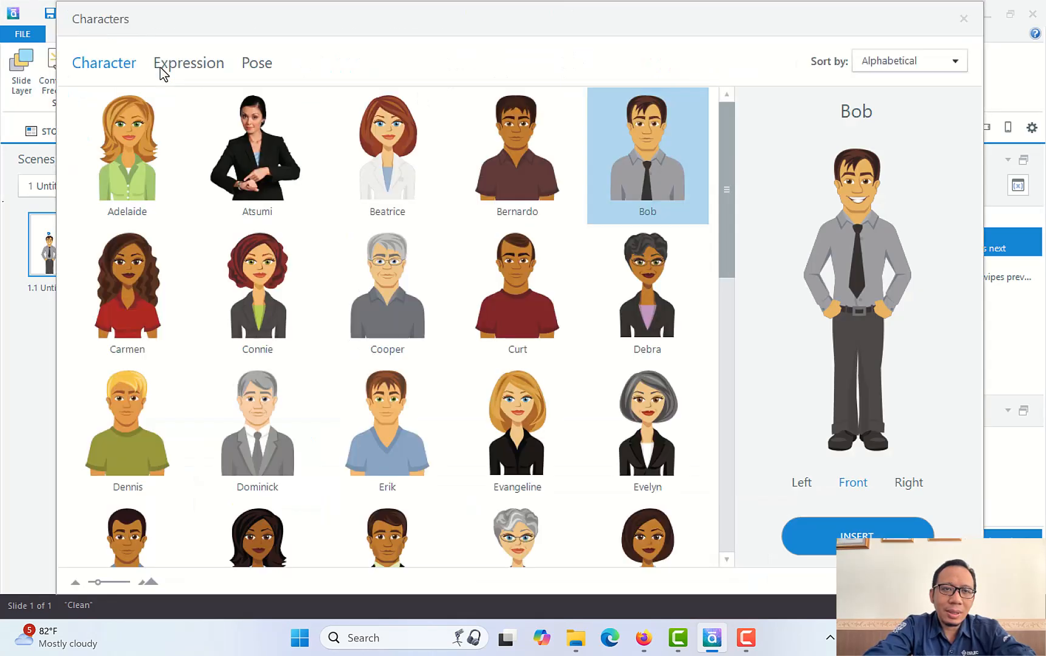
pyautogui.doubleClick(531, 168)
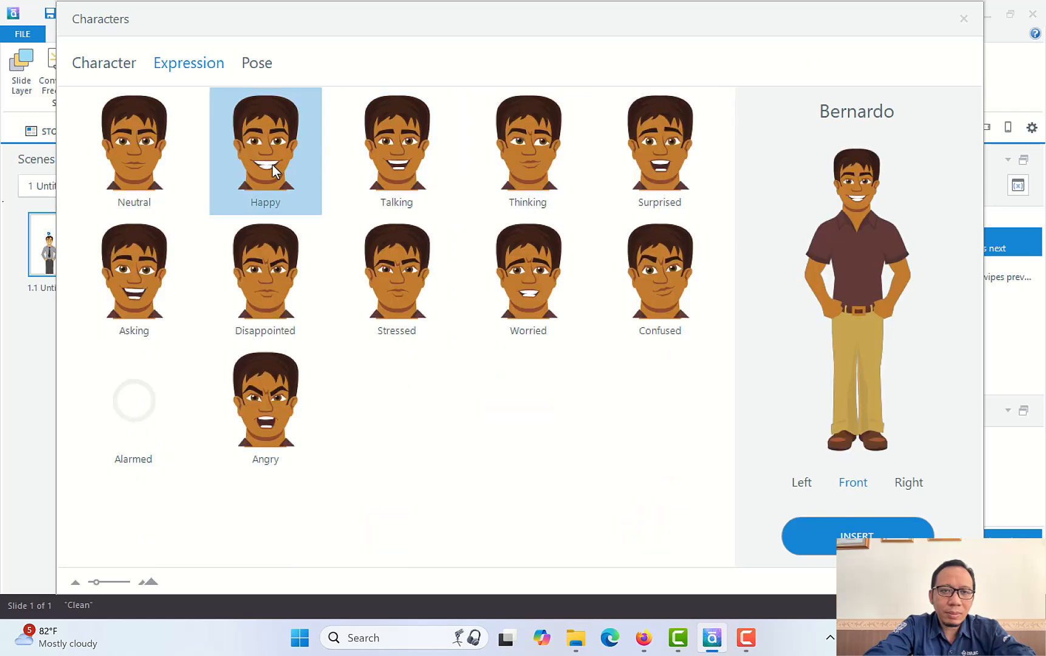
pyautogui.doubleClick(272, 164)
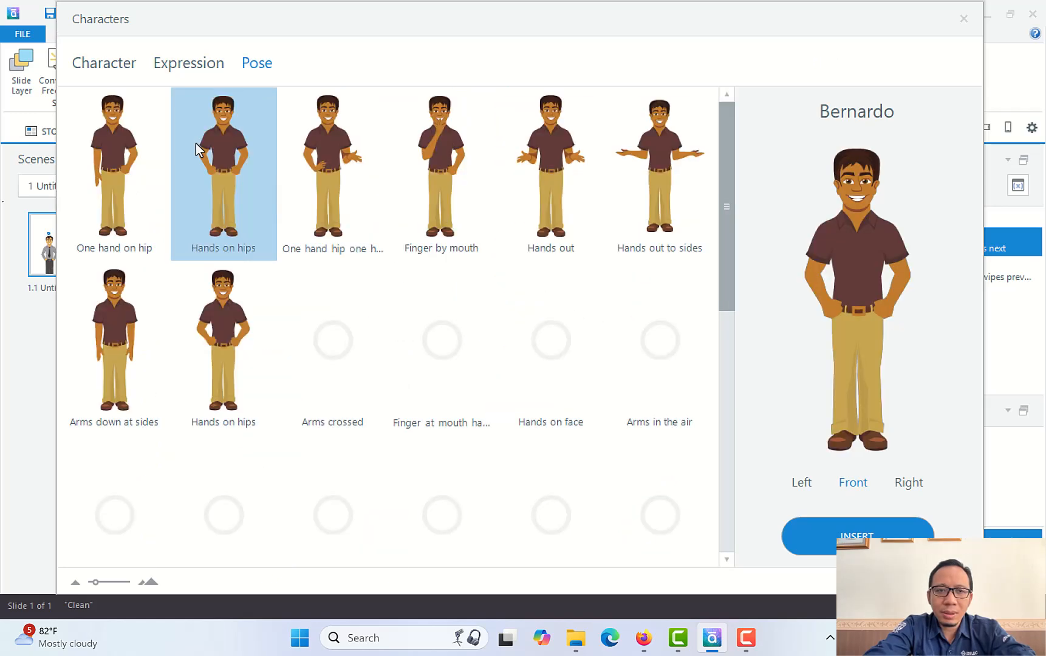
pyautogui.doubleClick(196, 142)
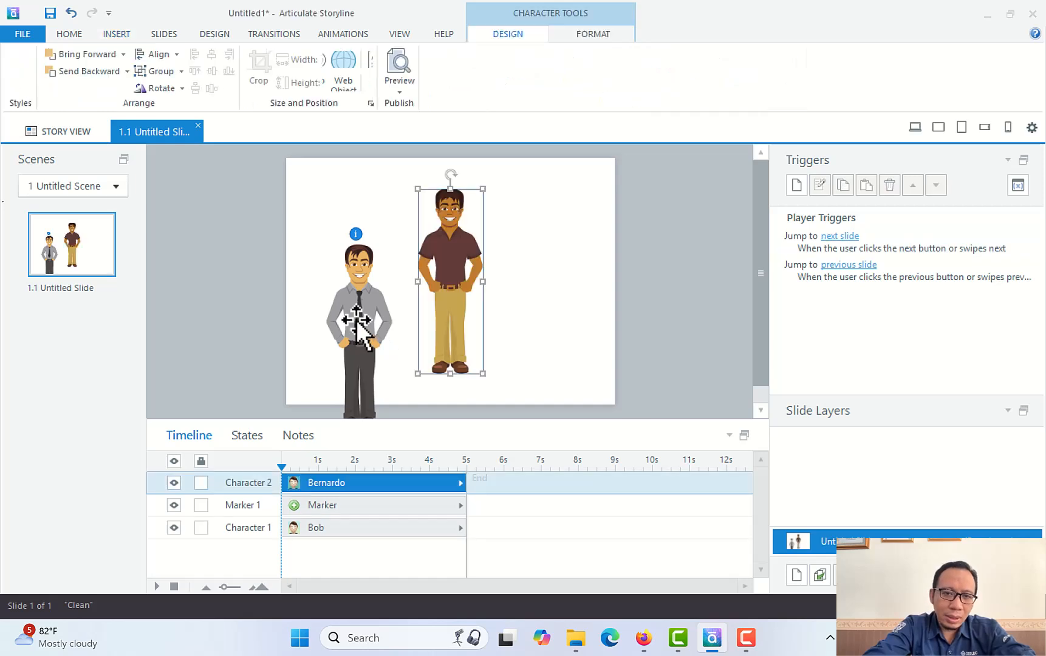
pyautogui.moveTo(466, 278); pyautogui.dragTo(466, 311)
pyautogui.click(641, 261)
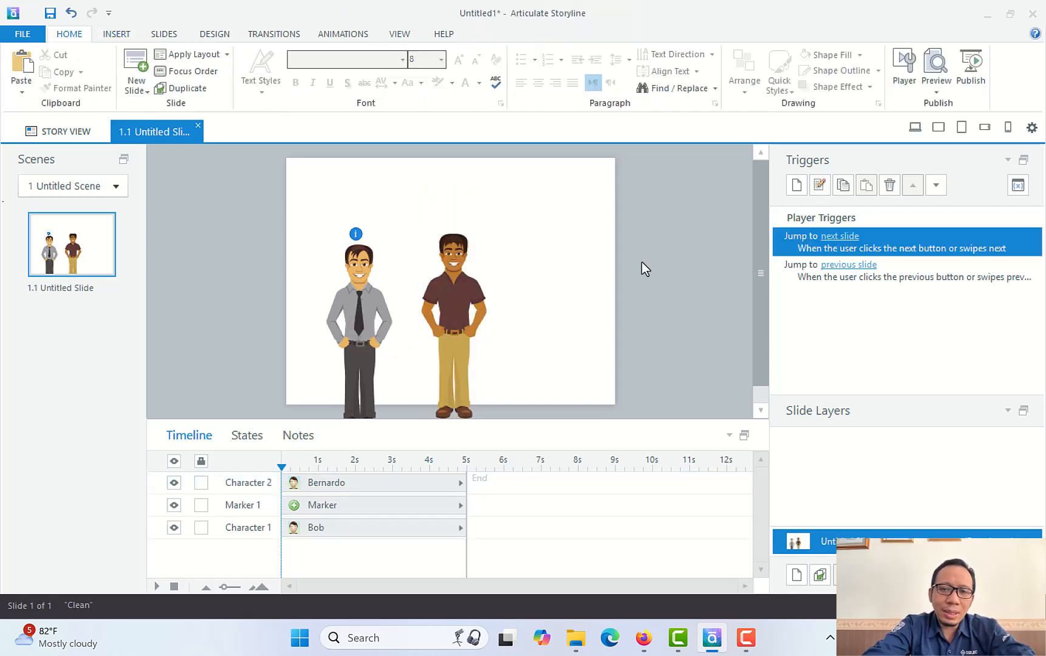
# Add the built-in Hover state to the Bernardo character.
pyautogui.click(472, 302)
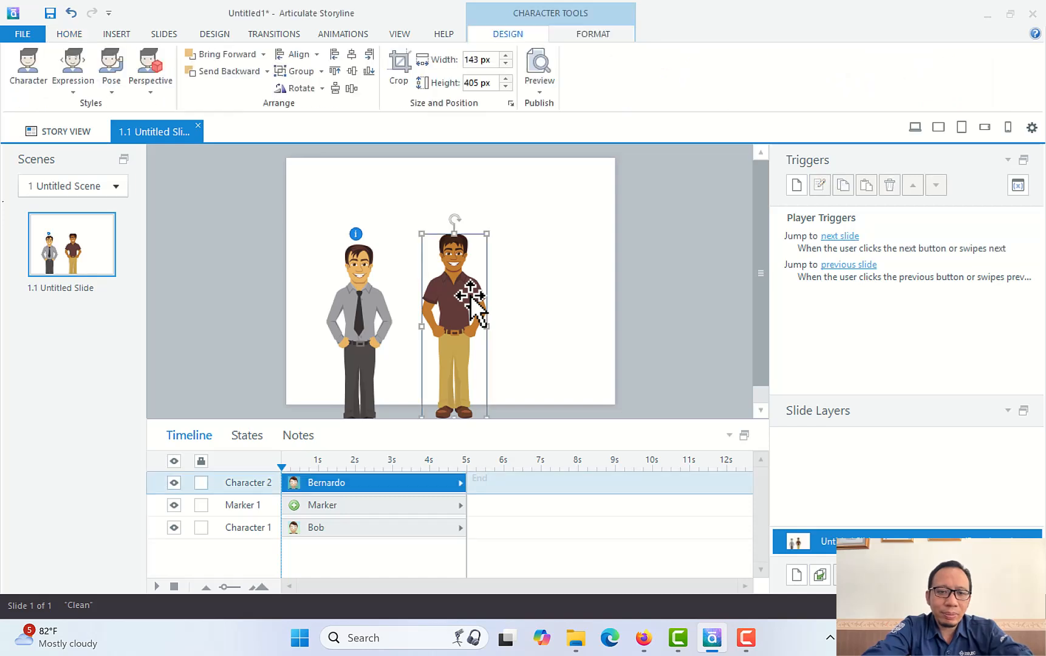
pyautogui.click(243, 435)
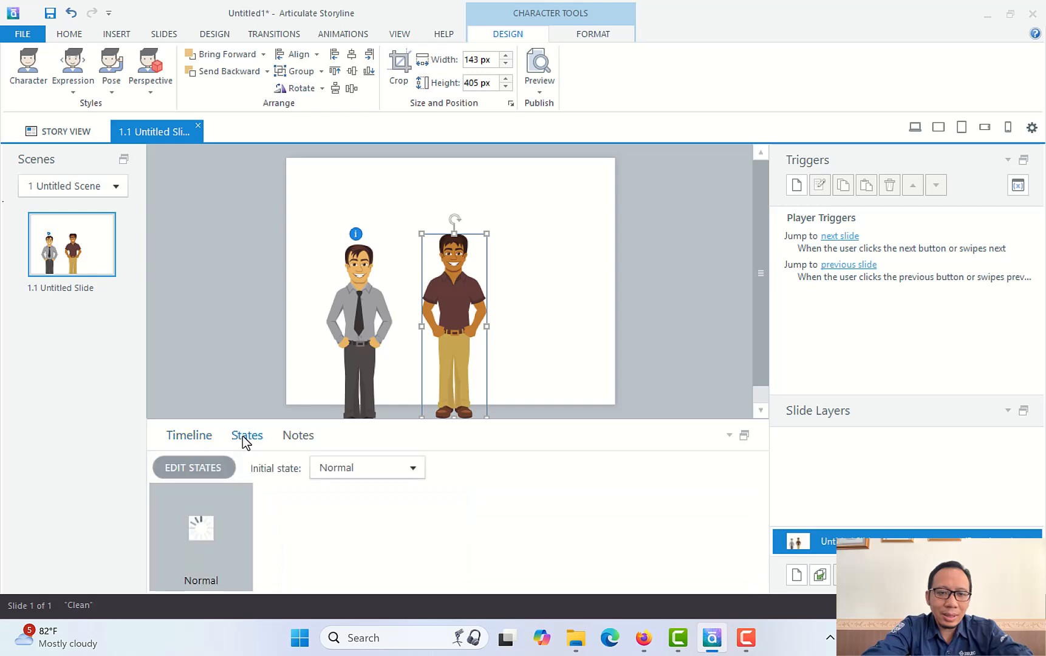
pyautogui.click(199, 468)
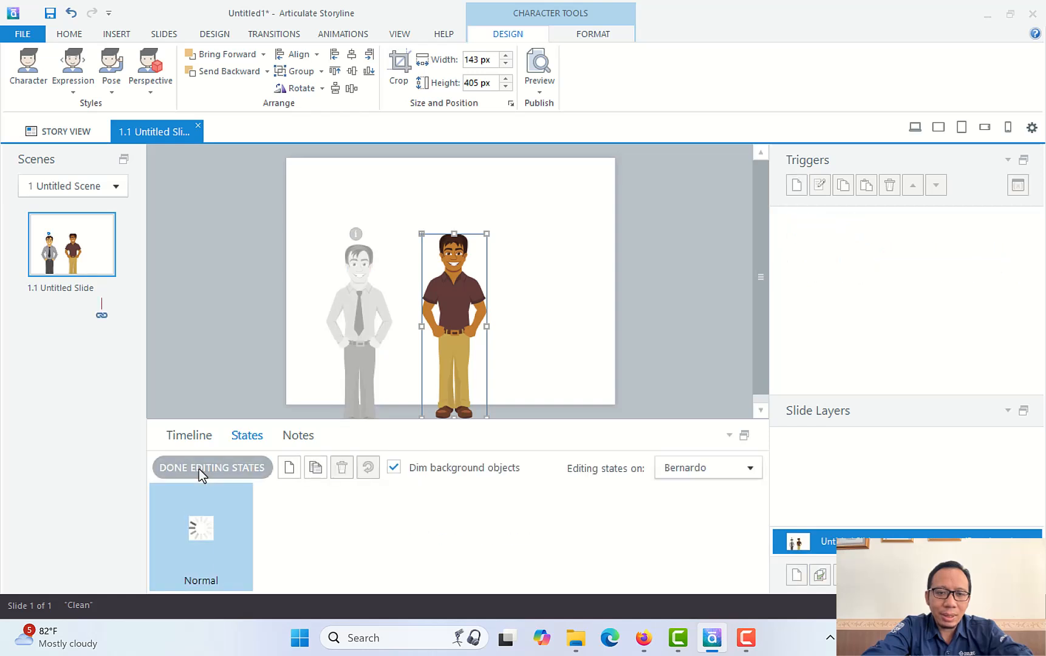
pyautogui.click(289, 467)
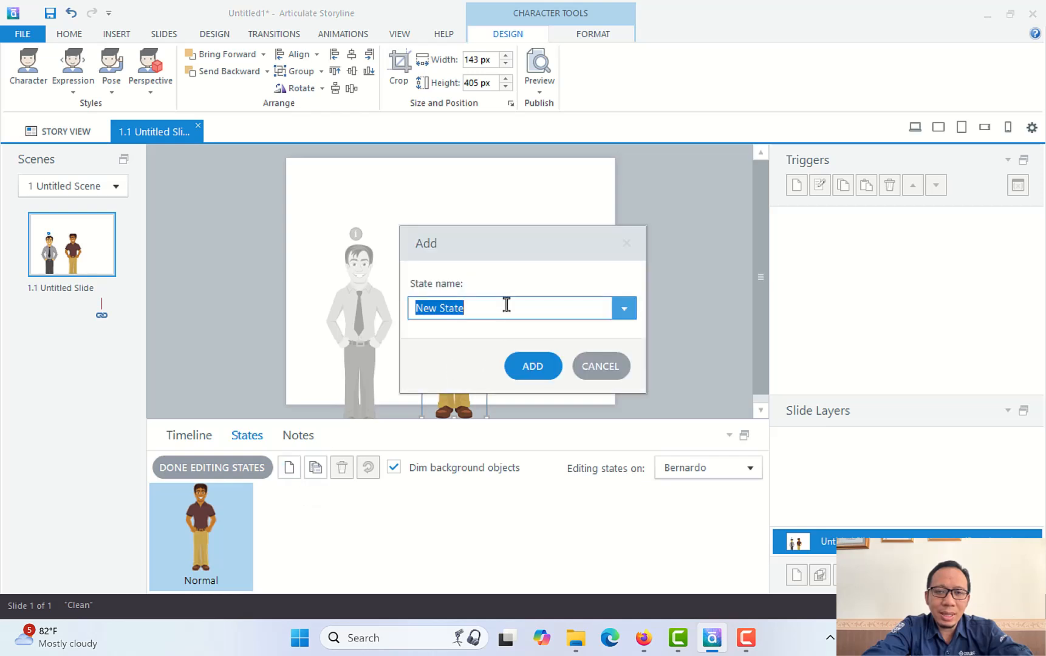
pyautogui.click(632, 304)
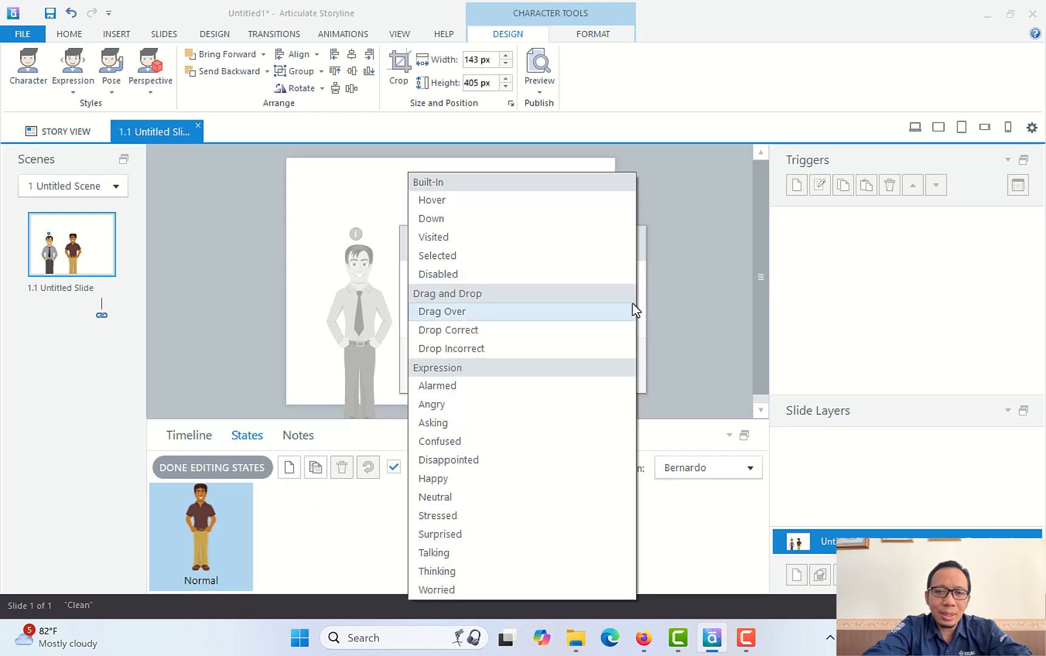
pyautogui.click(452, 201)
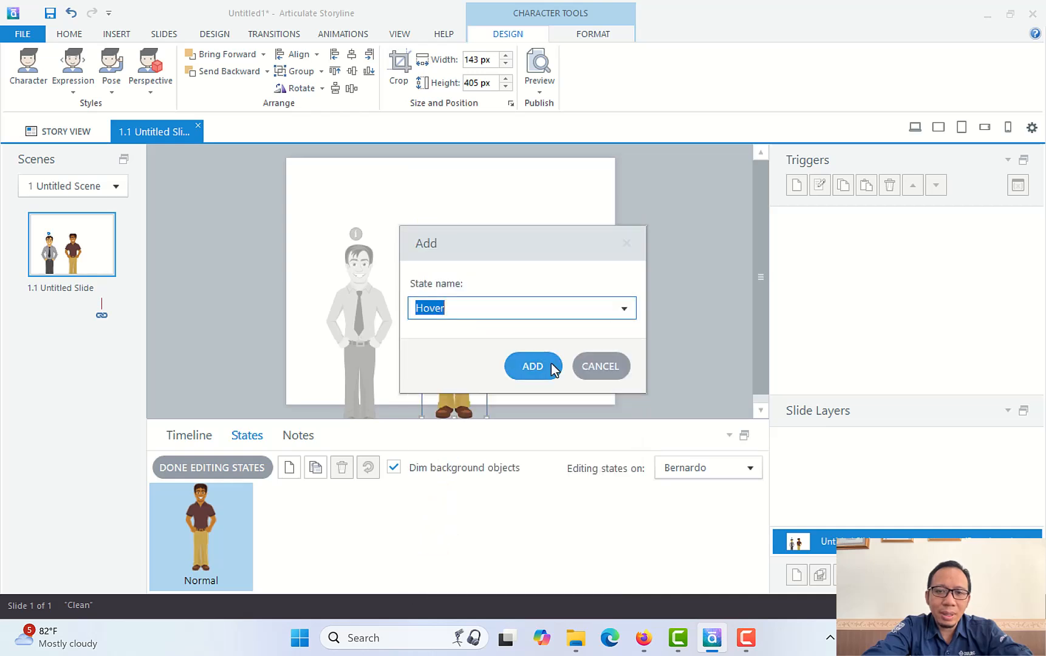
pyautogui.click(532, 366)
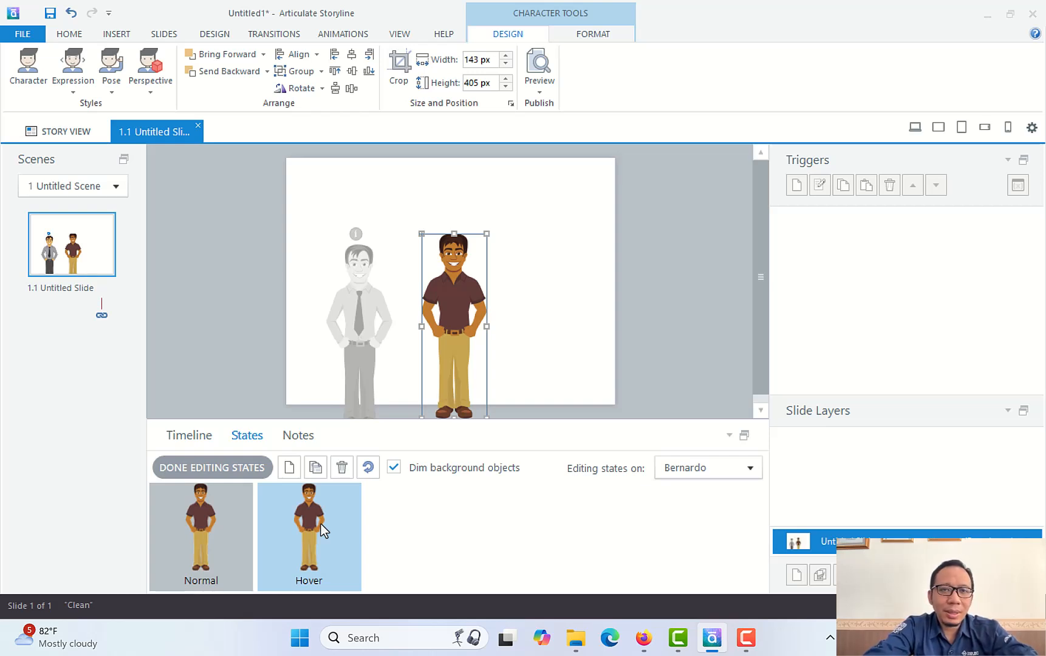
pyautogui.click(130, 37)
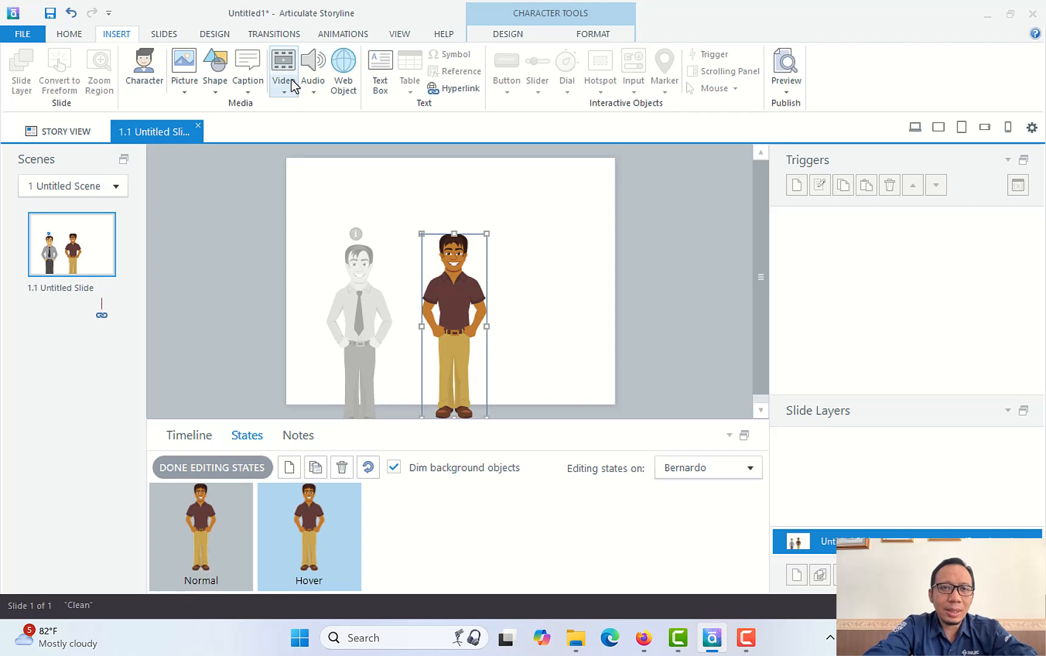
pyautogui.click(384, 70)
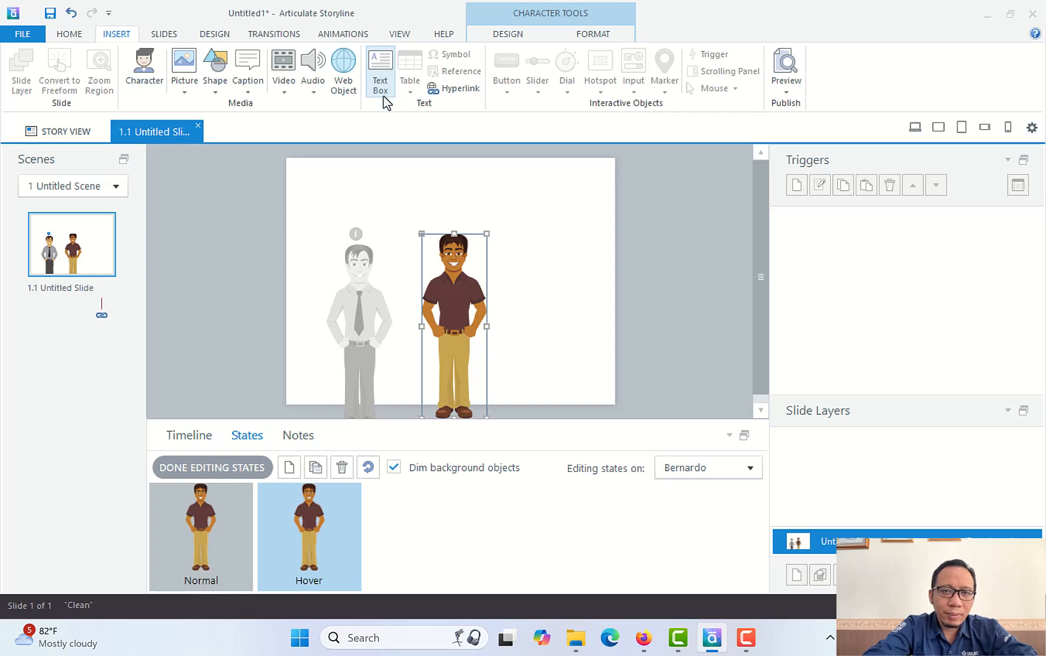
pyautogui.click(503, 243)
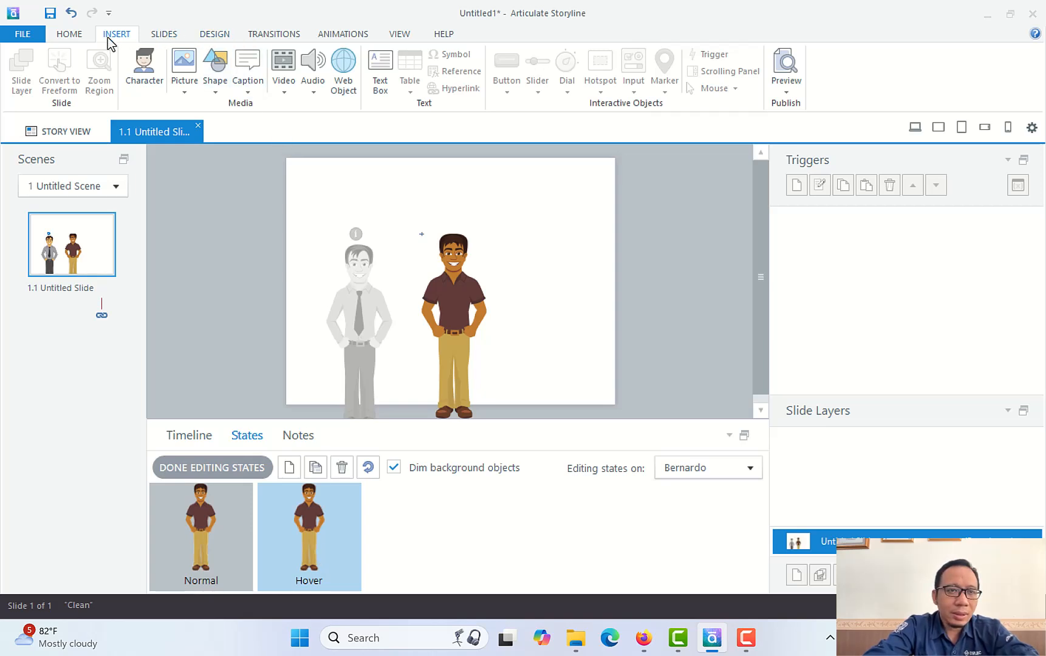
# Draw a rounded rectangle in Bernardo's Hover state, reduce its corner rounding, and place it to the upper right of his head.
pyautogui.click(222, 86)
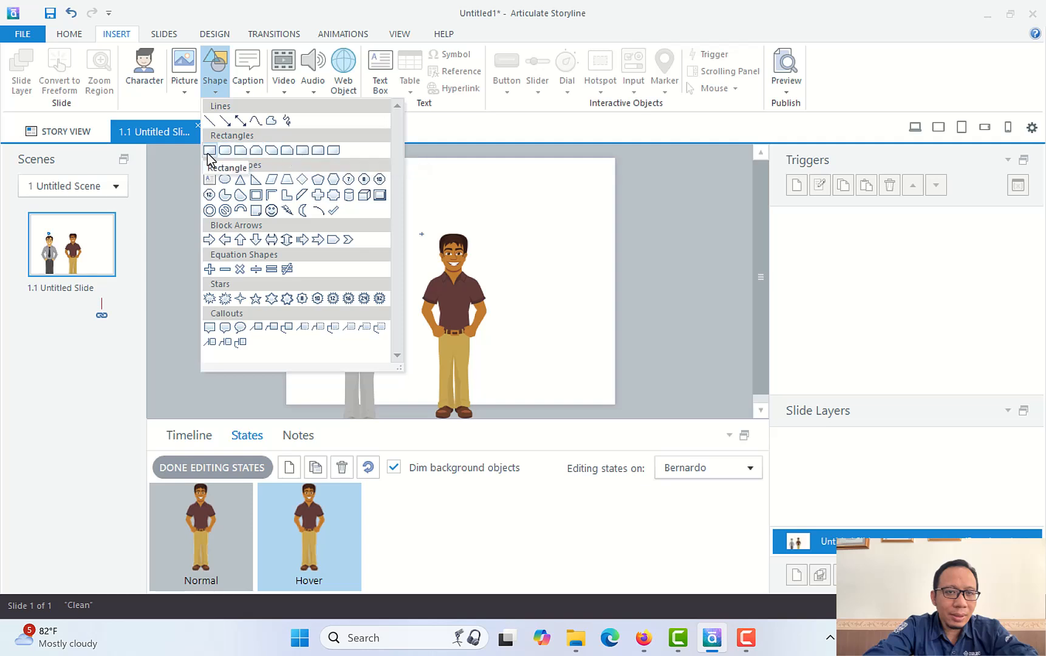
pyautogui.click(225, 151)
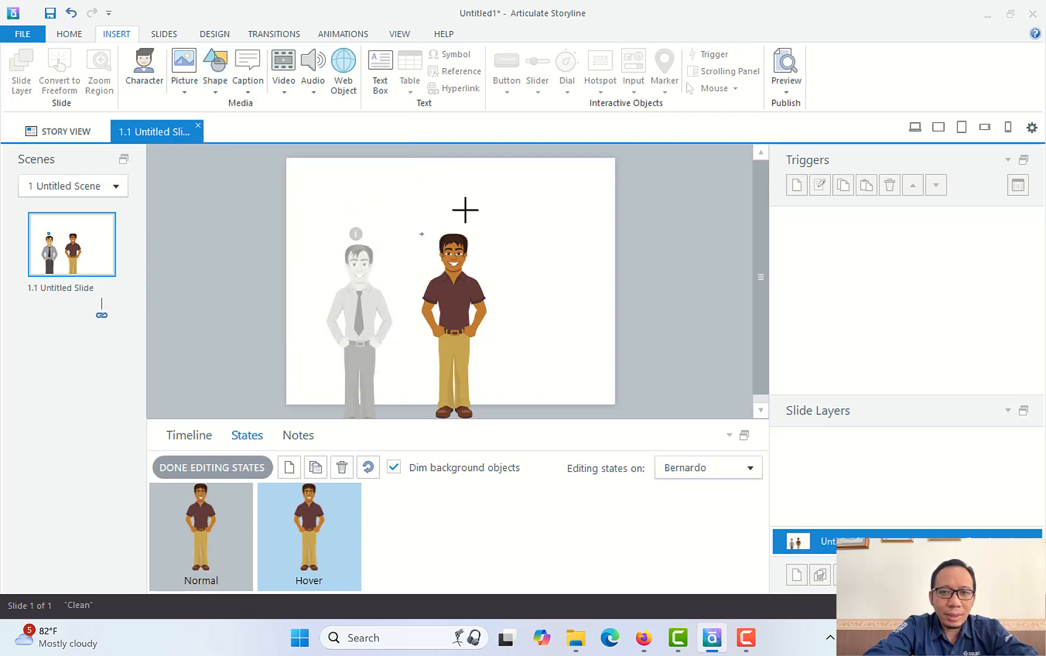
pyautogui.moveTo(466, 207)
pyautogui.mouseDown()
pyautogui.moveTo(498, 292)
pyautogui.moveTo(609, 280)
pyautogui.moveTo(581, 277)
pyautogui.mouseUp()
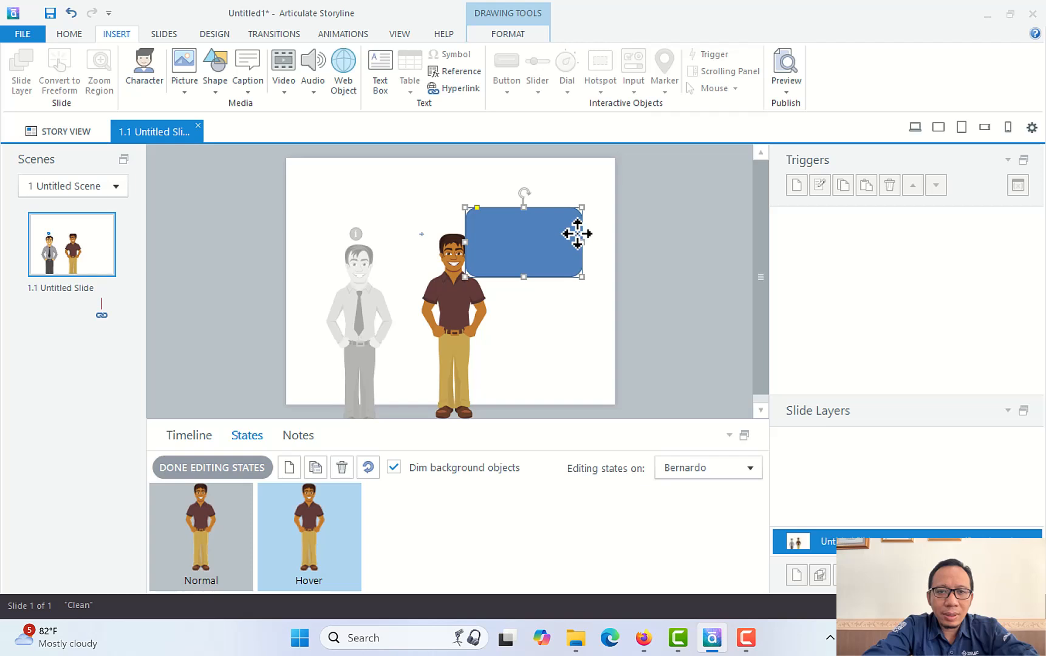
pyautogui.moveTo(475, 206)
pyautogui.mouseDown()
pyautogui.moveTo(496, 191)
pyautogui.moveTo(483, 210)
pyautogui.moveTo(492, 199)
pyautogui.mouseUp()
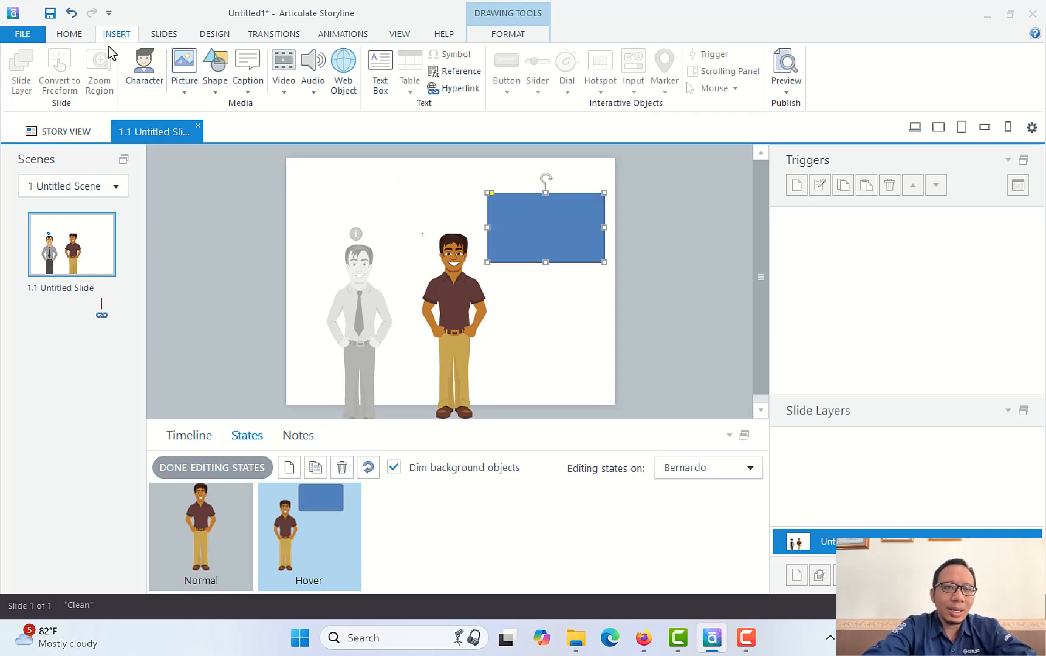
# Add the text "Selamat Pagi" inside the blue rounded rectangle of the Hover state.
pyautogui.rightClick(525, 231)
pyautogui.moveTo(572, 336)
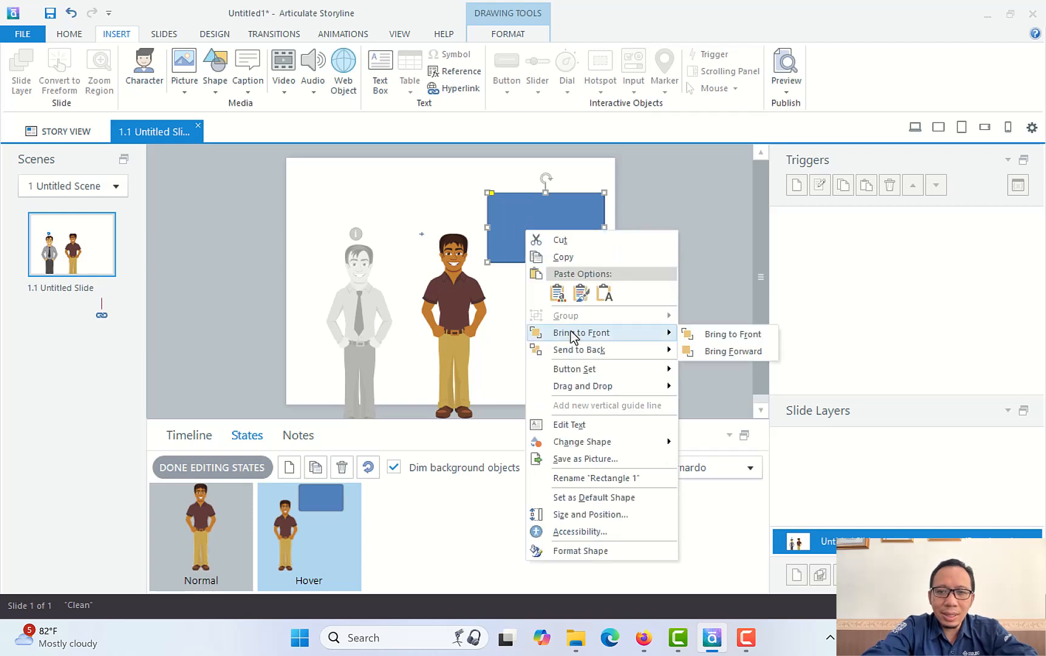
pyautogui.click(579, 425)
pyautogui.write('Se')
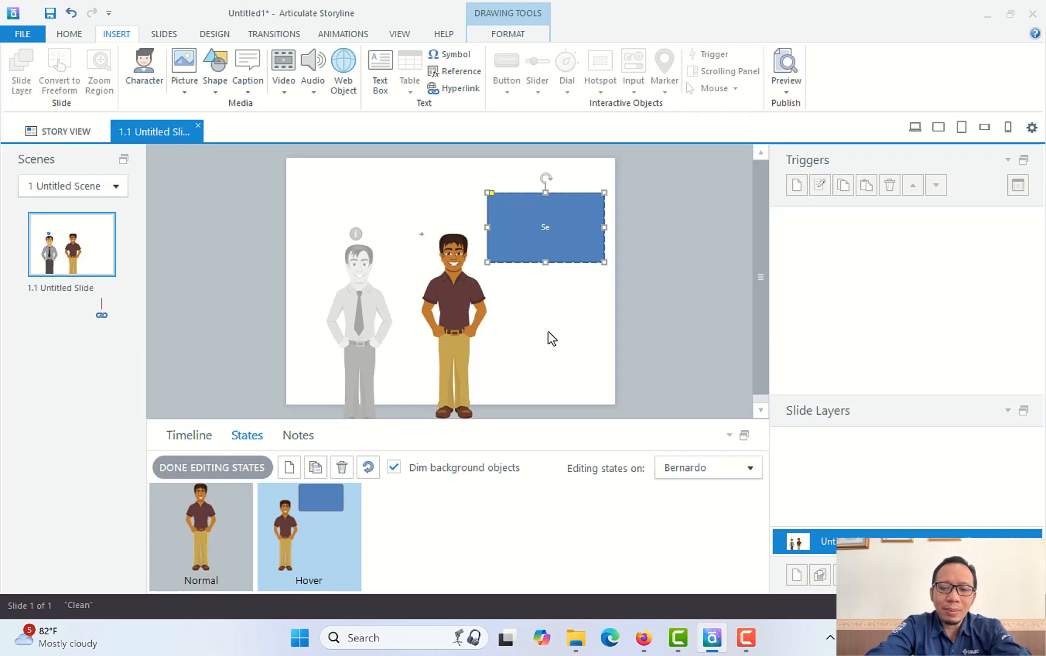
pyautogui.write('lamat Pagi')
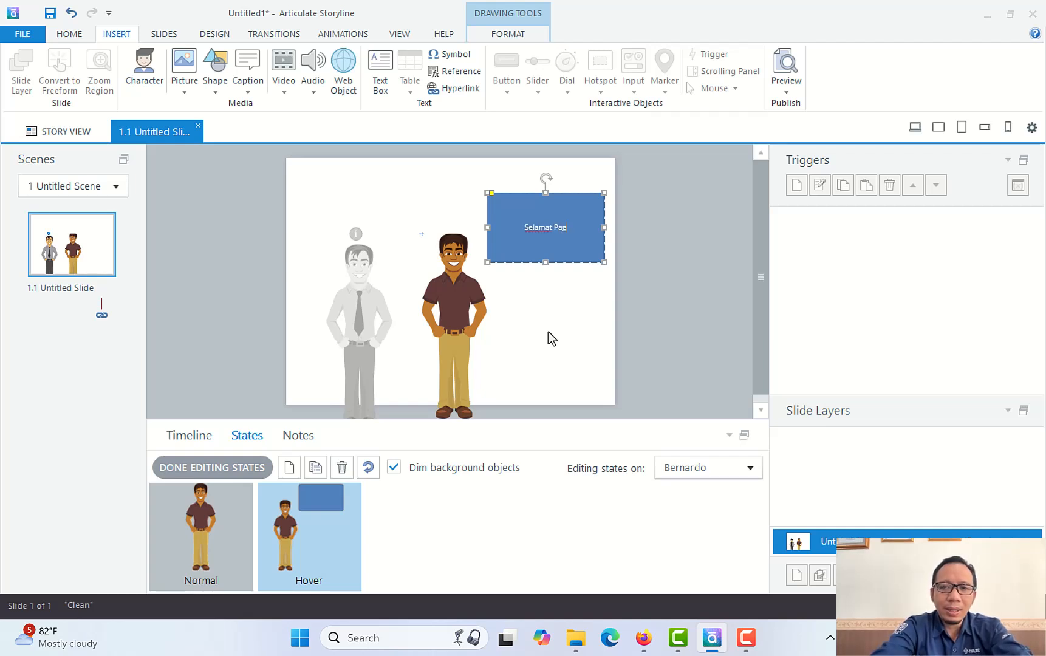
pyautogui.click(582, 338)
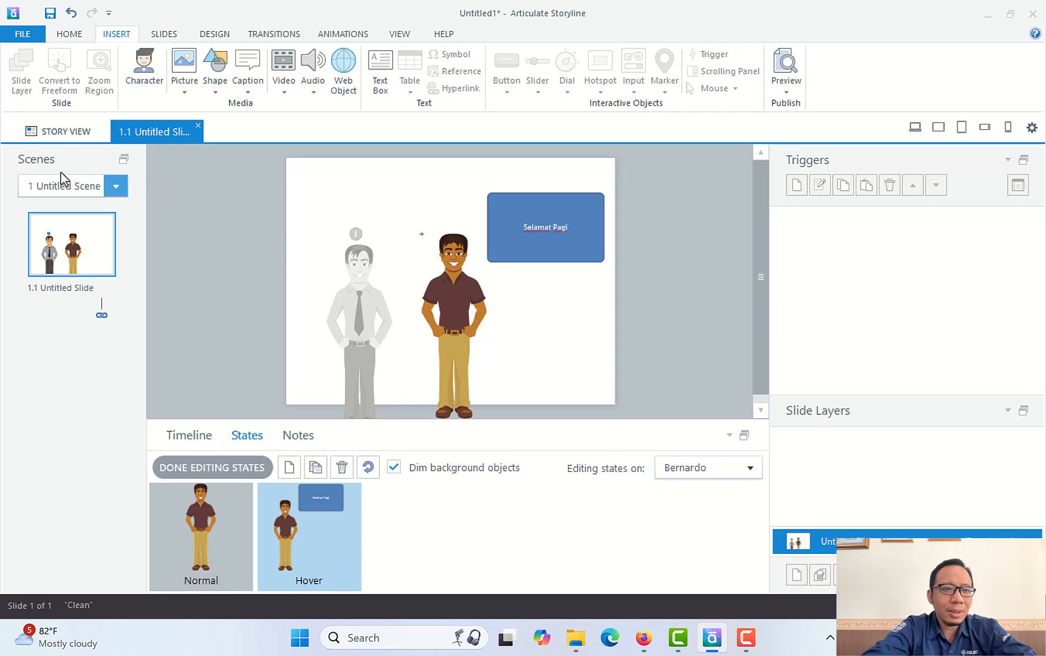
# Preview the slide and test the information marker and Bernardo's hover greeting.
pyautogui.click(412, 29)
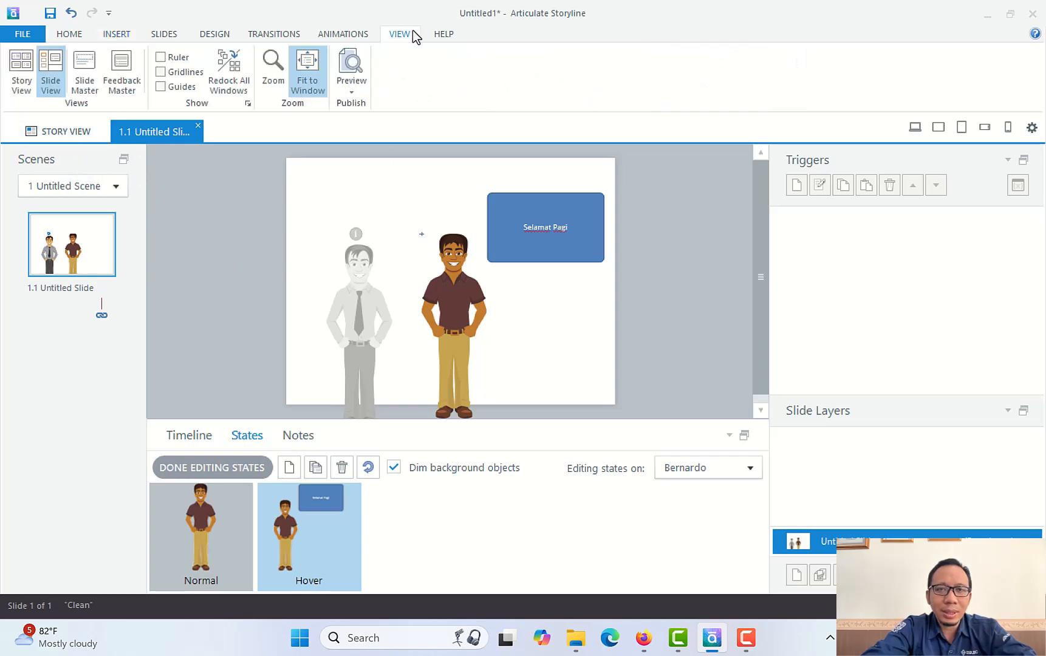
pyautogui.click(352, 88)
pyautogui.click(362, 106)
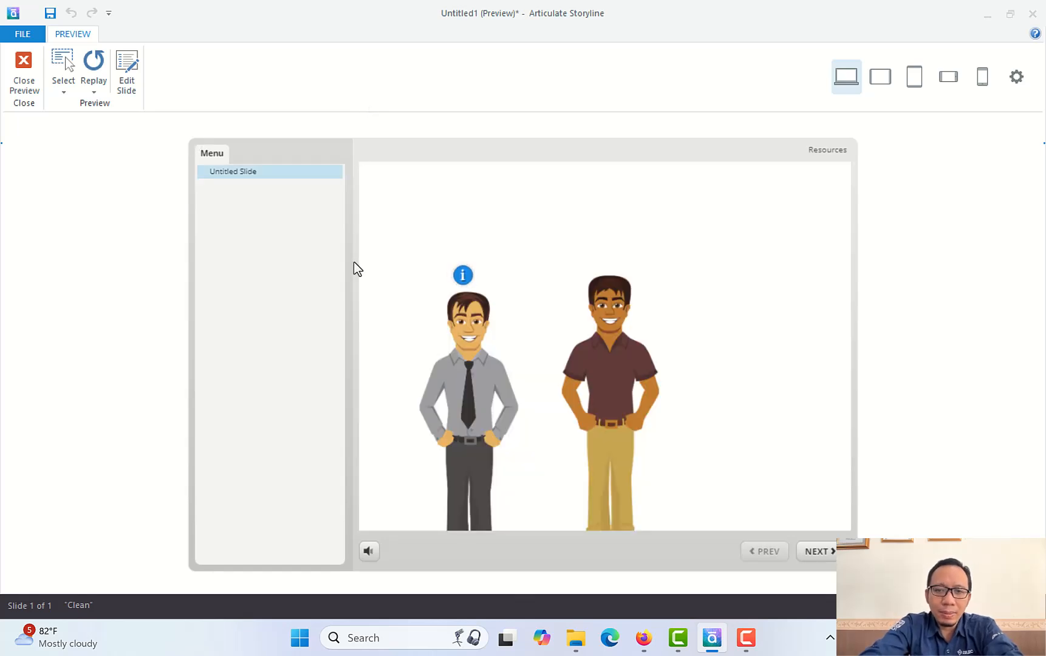
pyautogui.click(465, 272)
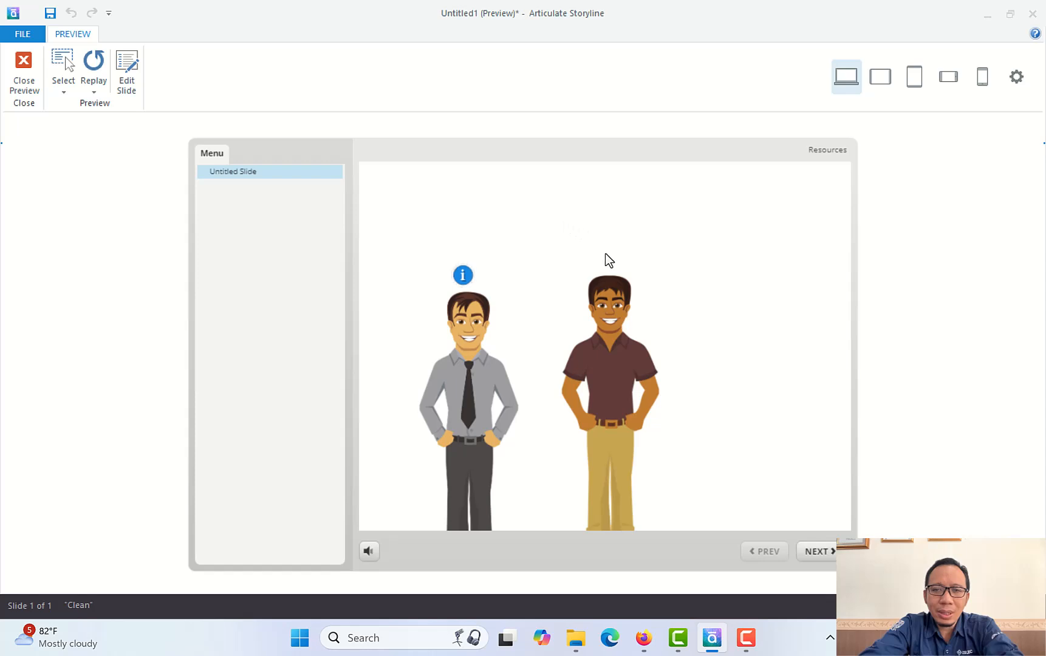
pyautogui.click(610, 296)
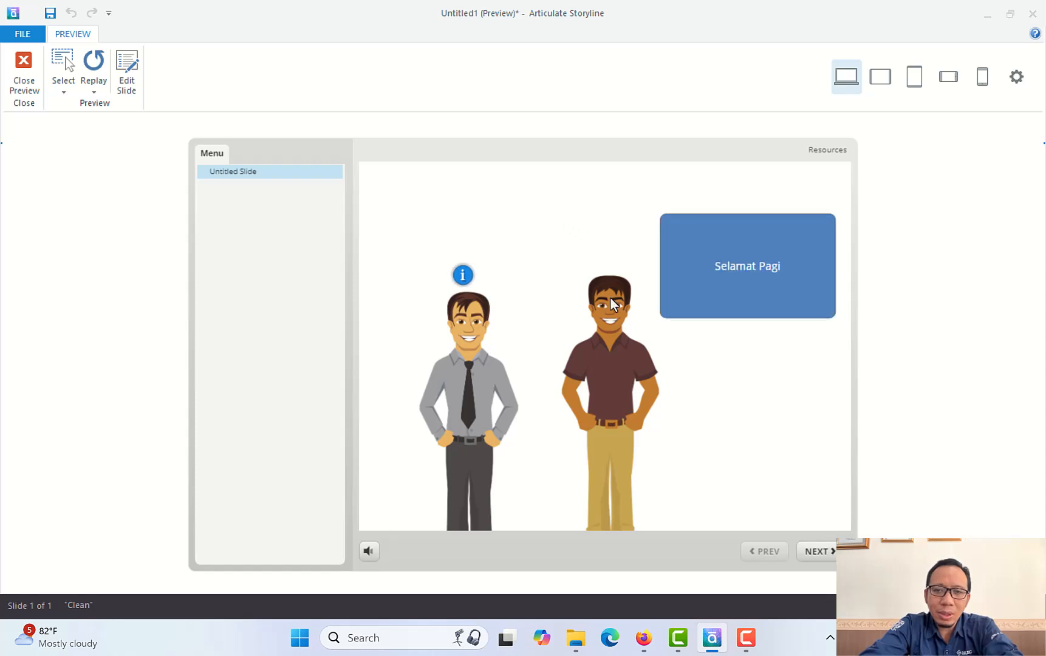
pyautogui.moveTo(618, 297)
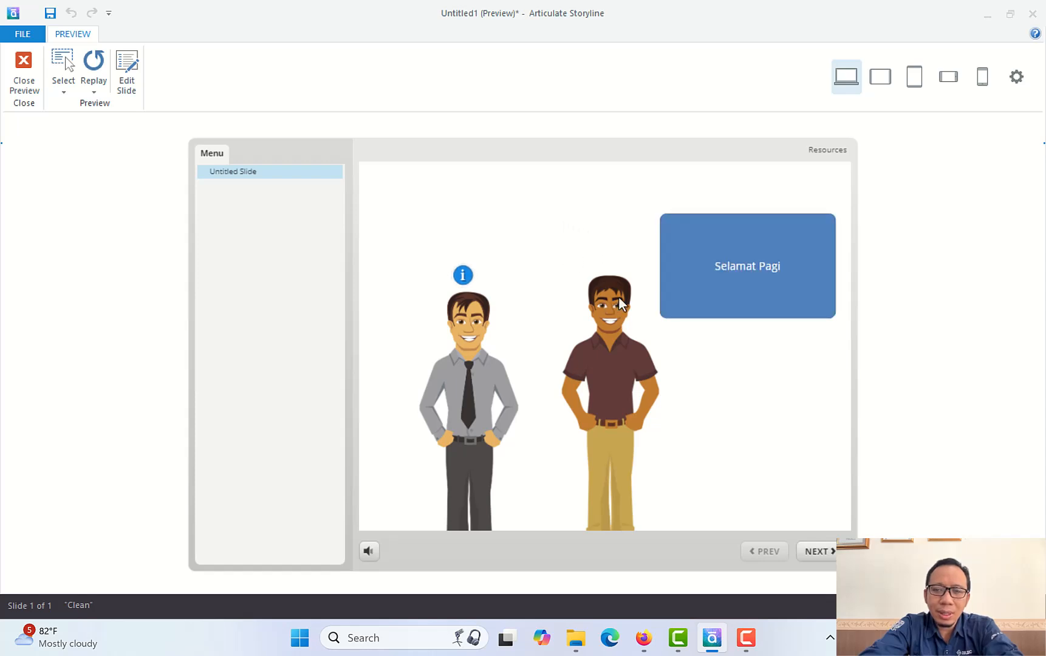